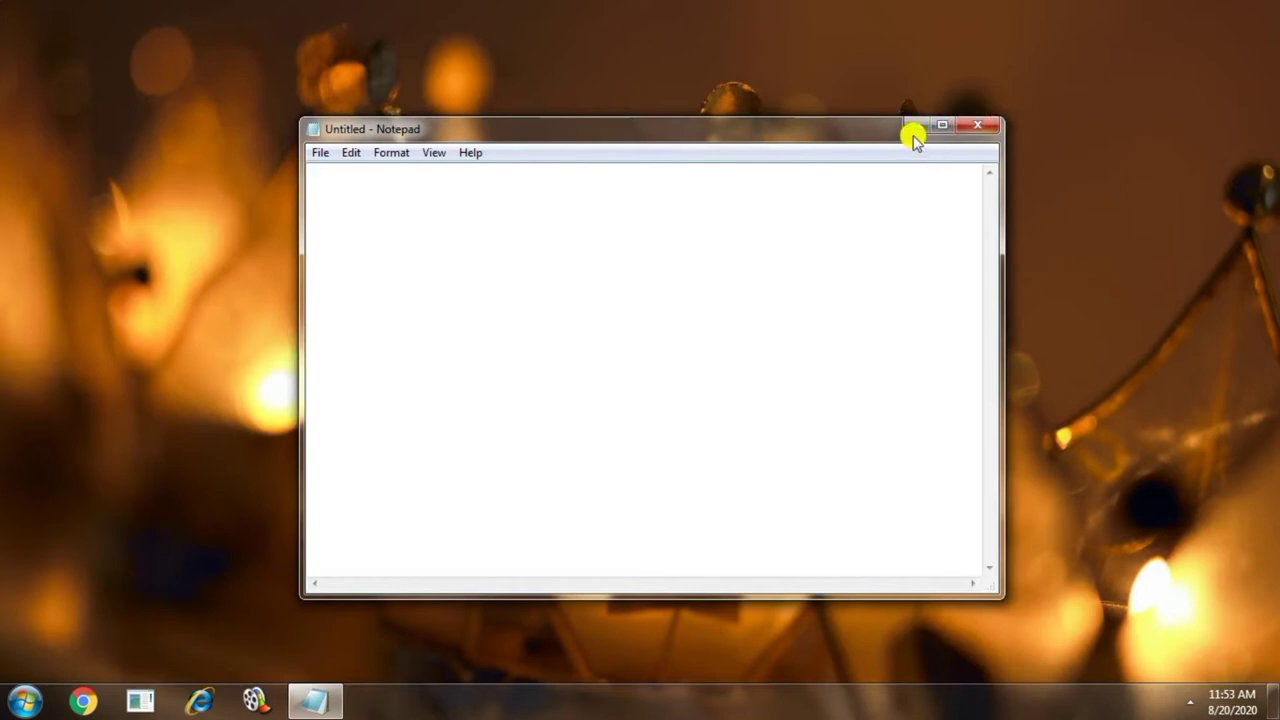
Minimize and reopen the empty Notepad window, then maximize it and restore its original size.
{"action": "left_click", "coordinate": [913, 127]}
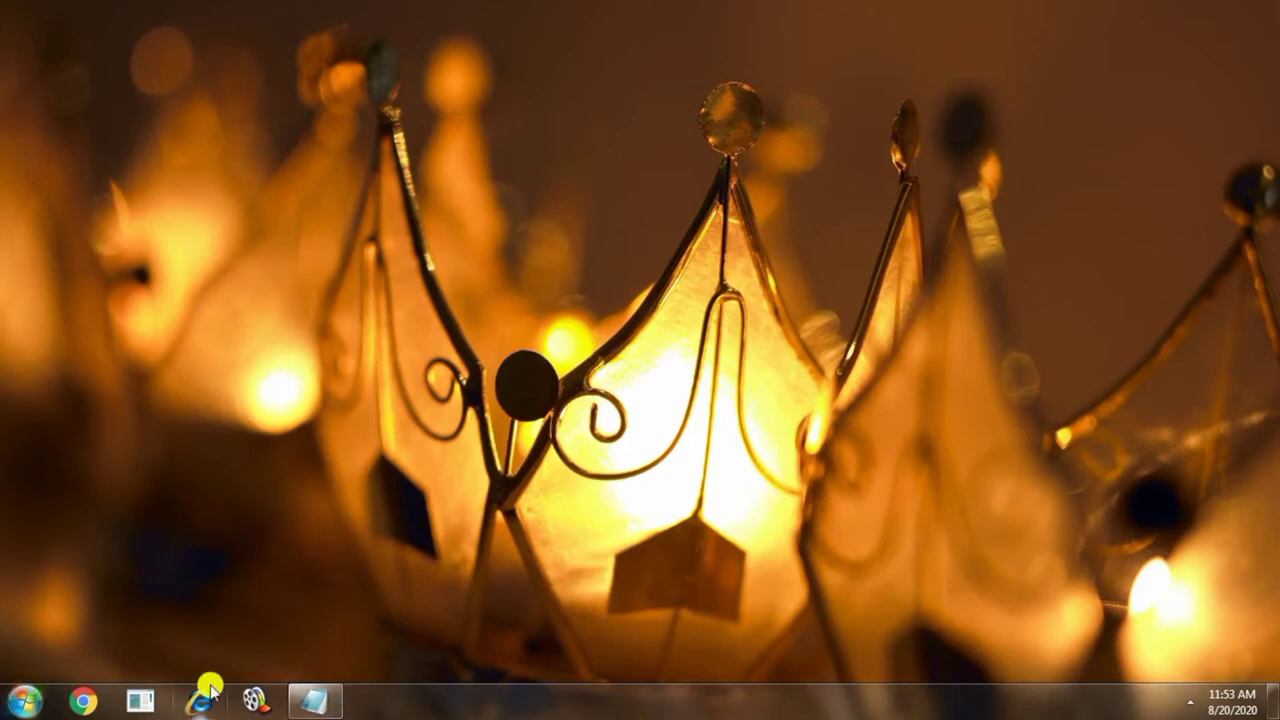
{"action": "left_click", "coordinate": [325, 705]}
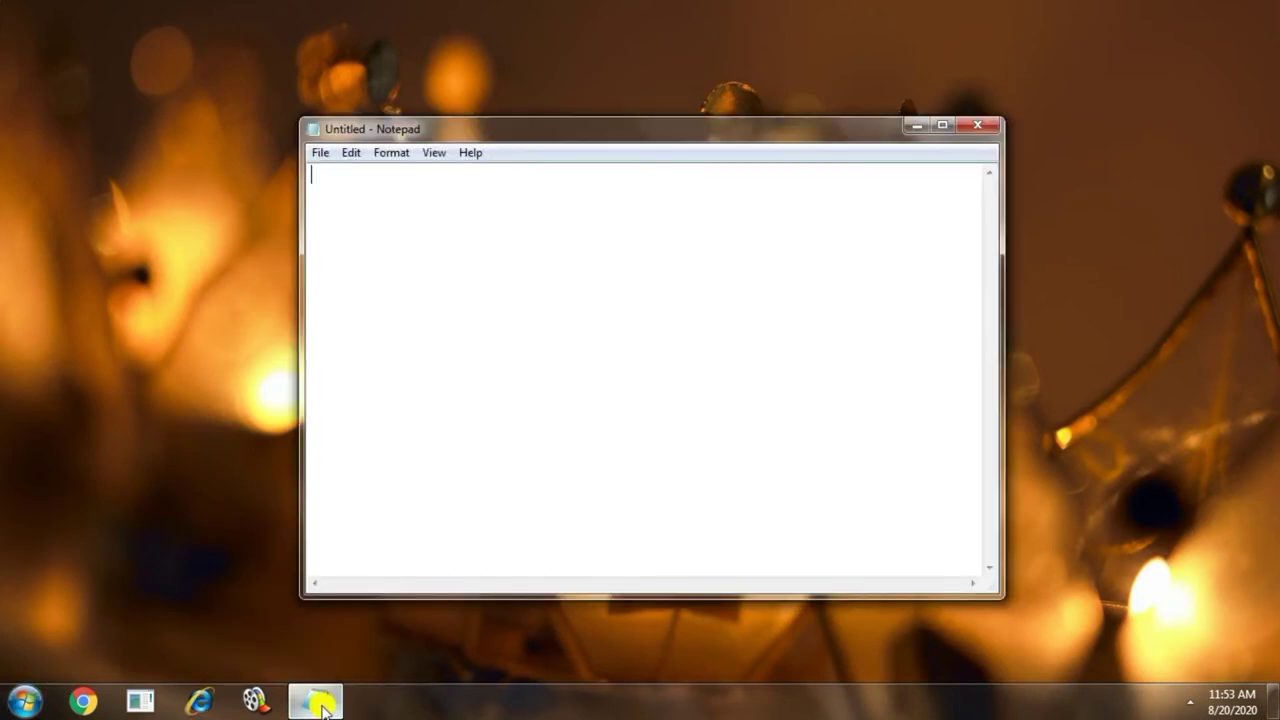
{"action": "left_click", "coordinate": [941, 126]}
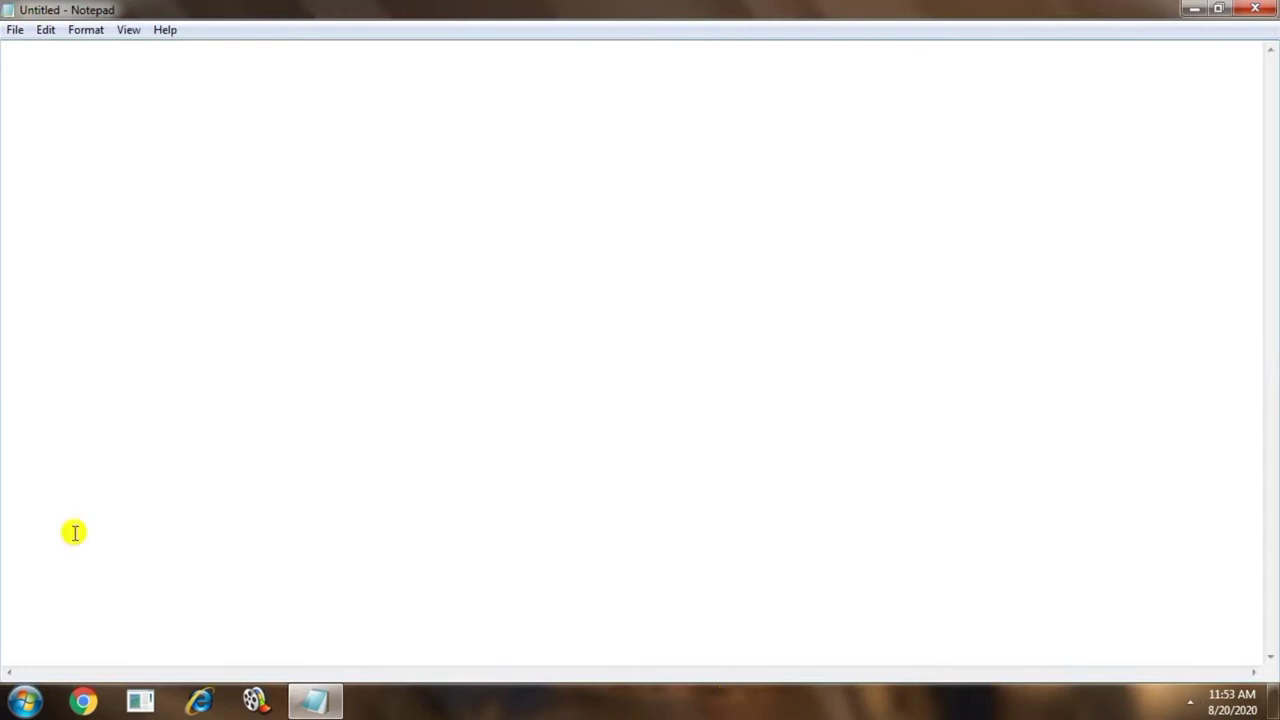
{"action": "left_click", "coordinate": [1224, 10]}
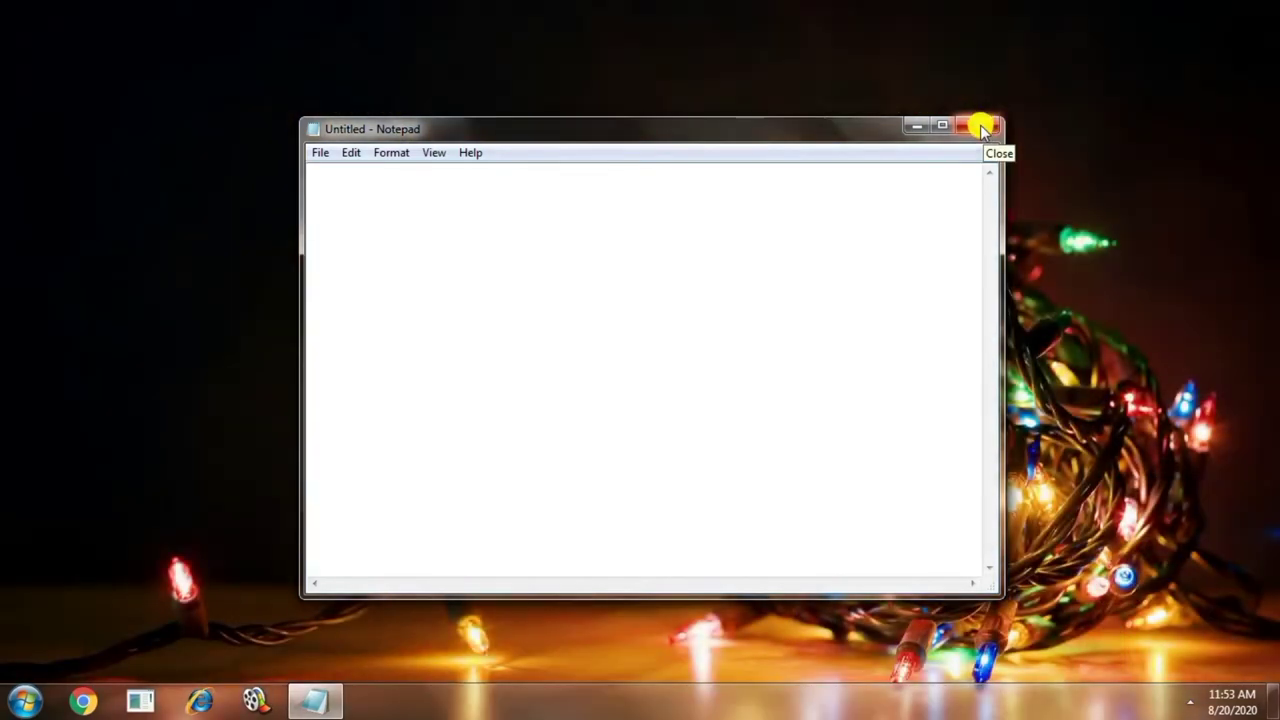
Start a new blank document and move its window slightly higher on the desktop.
{"action": "left_click", "coordinate": [324, 158]}
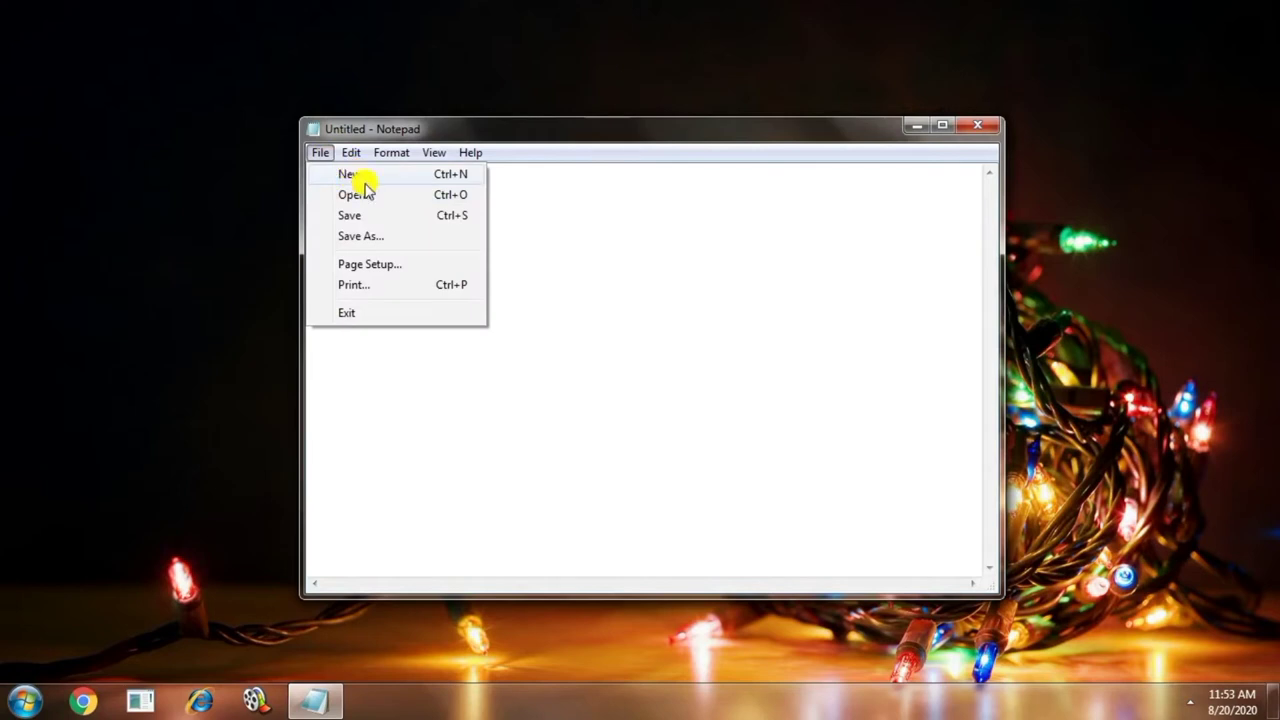
{"action": "left_click", "coordinate": [357, 176]}
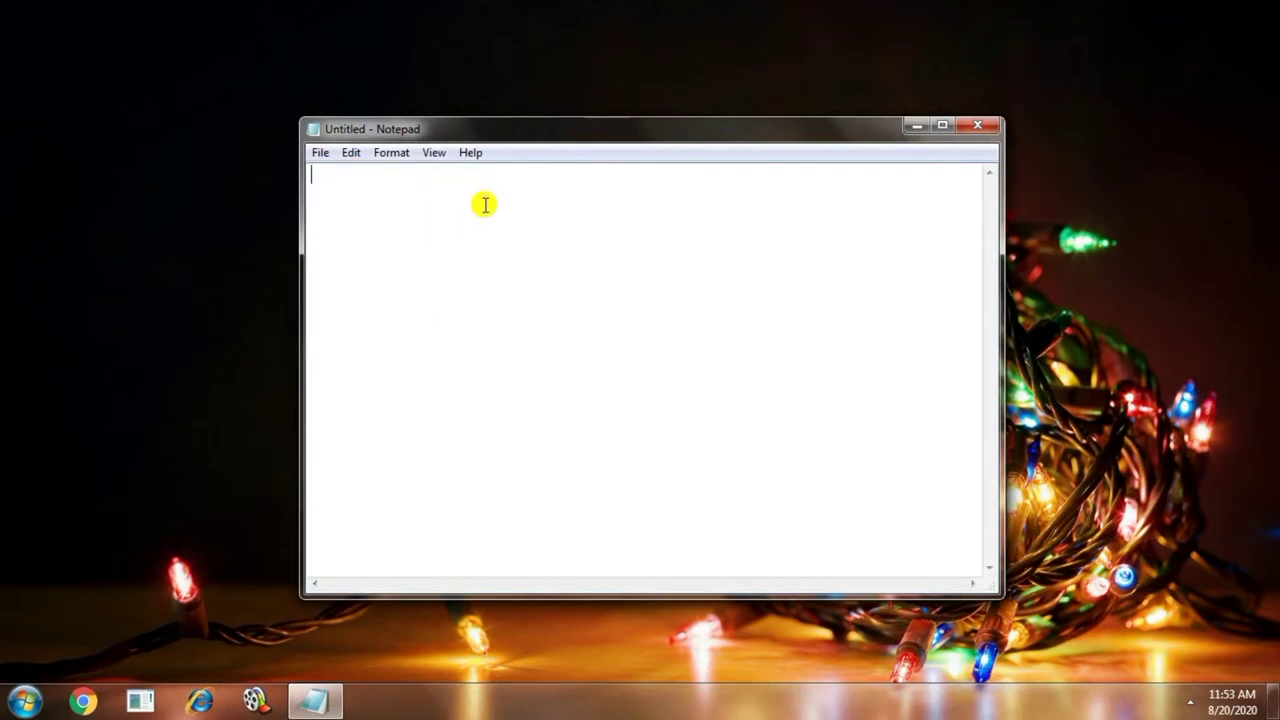
{"action": "left_click_drag", "start_coordinate": [567, 131], "coordinate": [567, 105]}
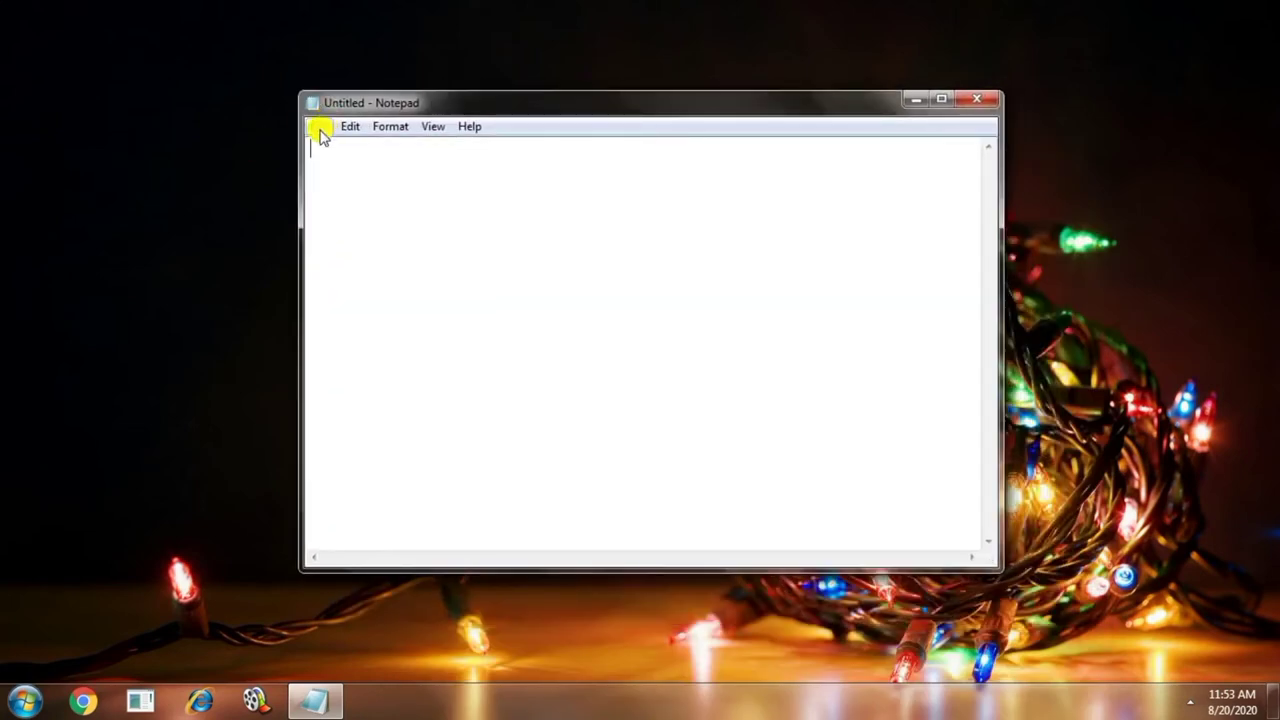
{"action": "left_click", "coordinate": [319, 128]}
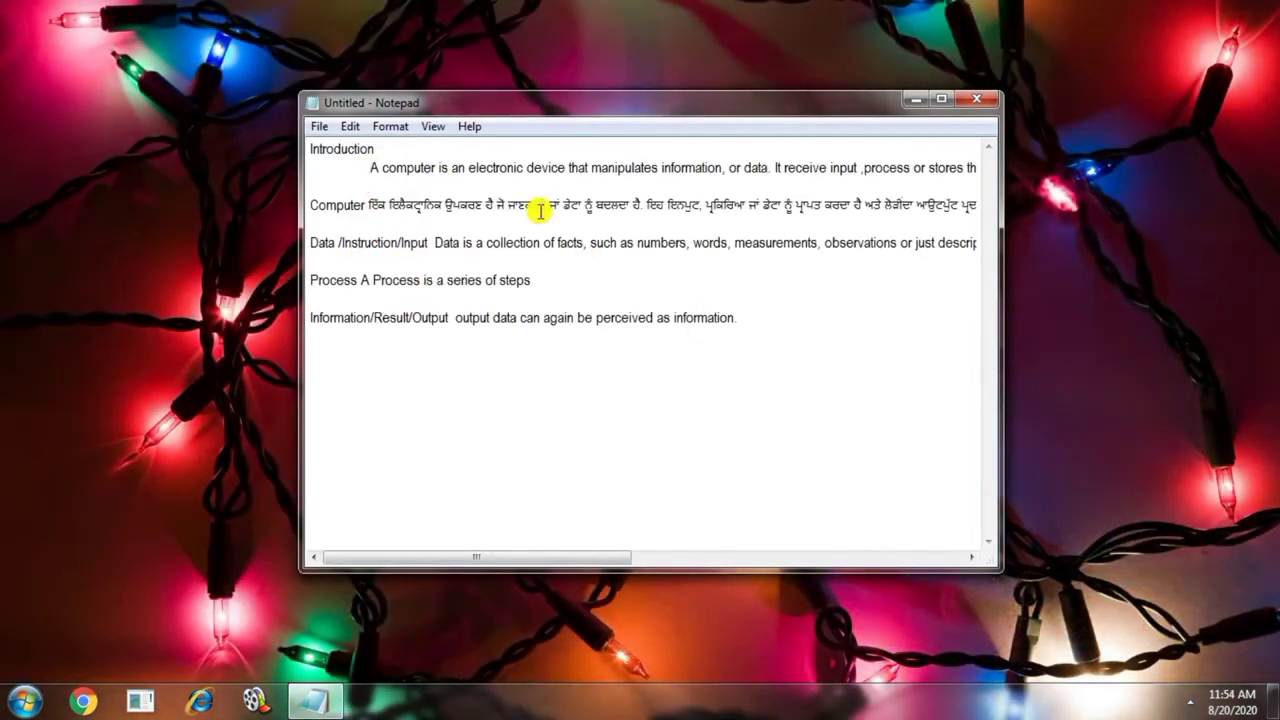
Save the document about computers as basic.txt in the Downloads folder.
{"action": "left_click", "coordinate": [719, 370]}
{"action": "left_click", "coordinate": [319, 126]}
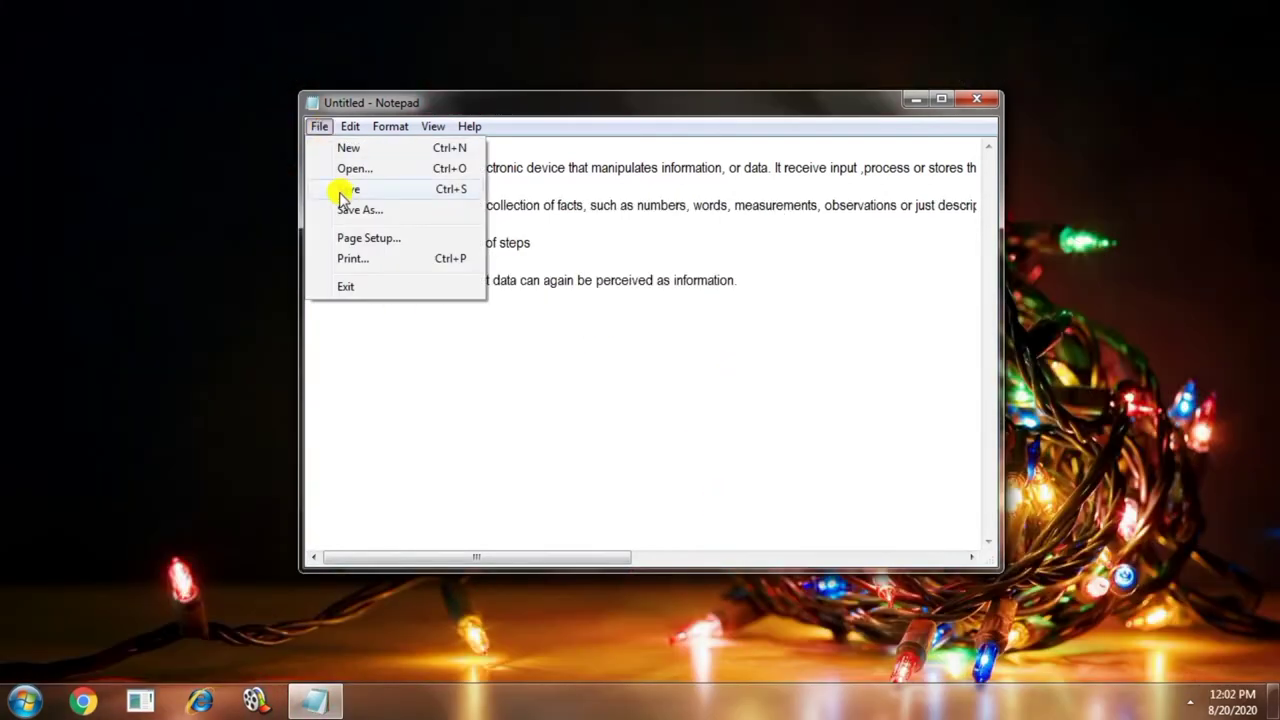
{"action": "left_click", "coordinate": [345, 190]}
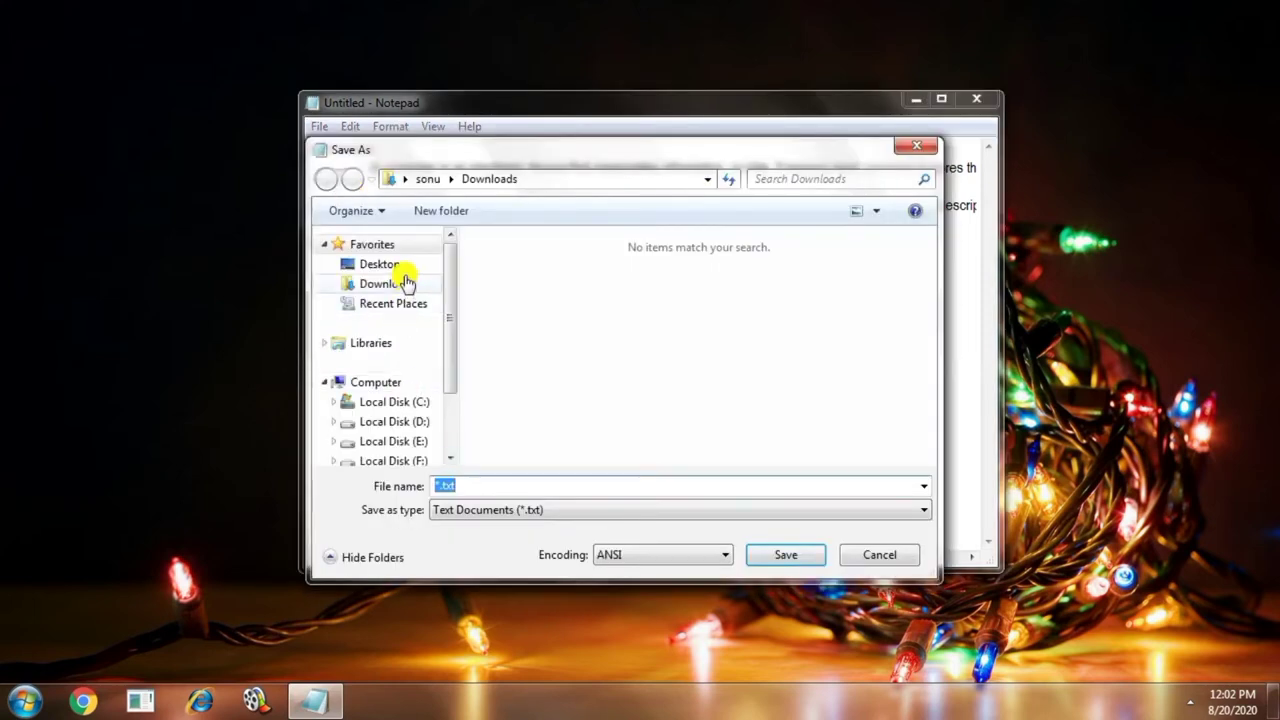
{"action": "left_click", "coordinate": [410, 289]}
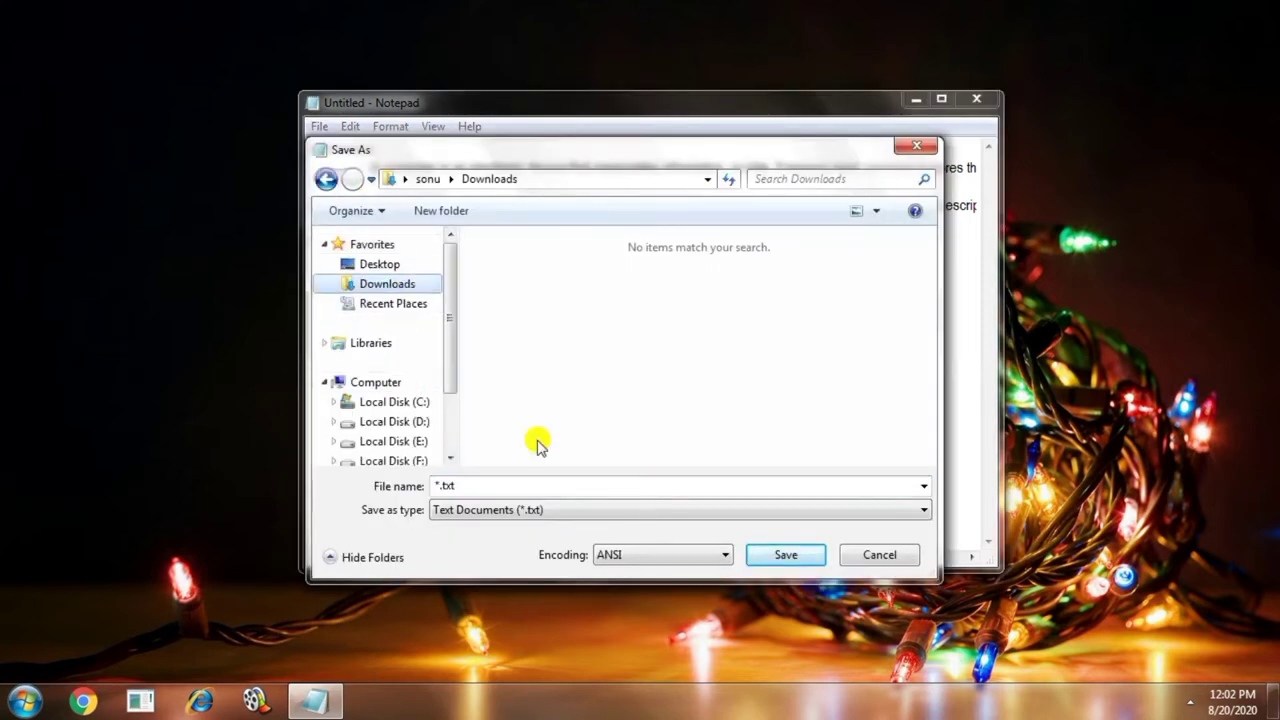
{"action": "left_click", "coordinate": [477, 484]}
{"action": "type", "text": "basic"}
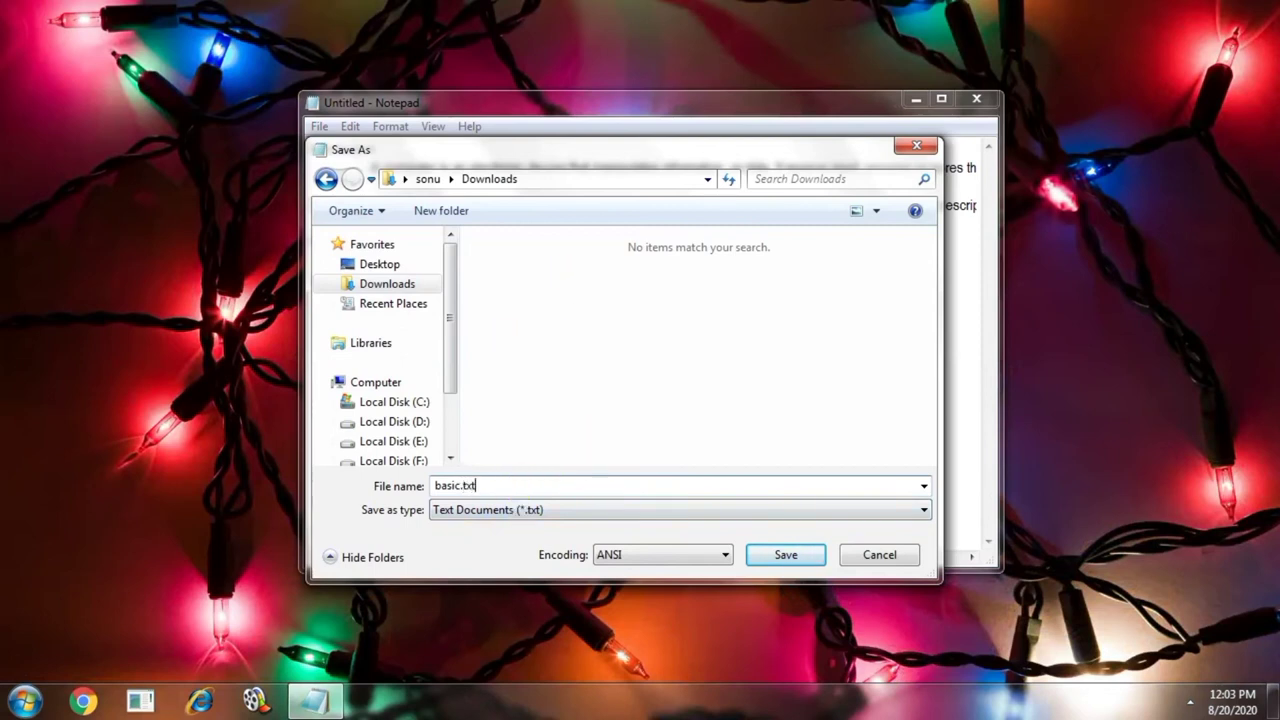
{"action": "type", "text": ".txt"}
{"action": "key", "text": "Tab"}
{"action": "left_click", "coordinate": [800, 556]}
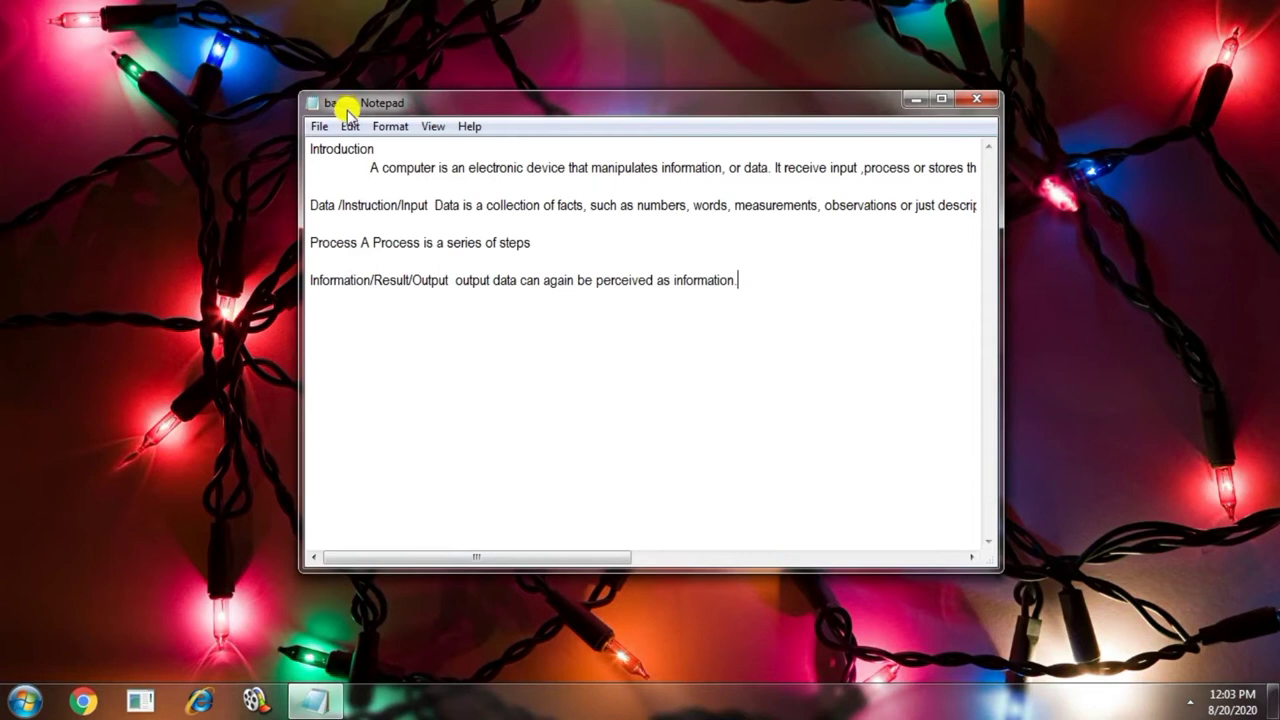
Save a copy of the document under the new name "basic computer" in the Downloads folder.
{"action": "left_click", "coordinate": [320, 128]}
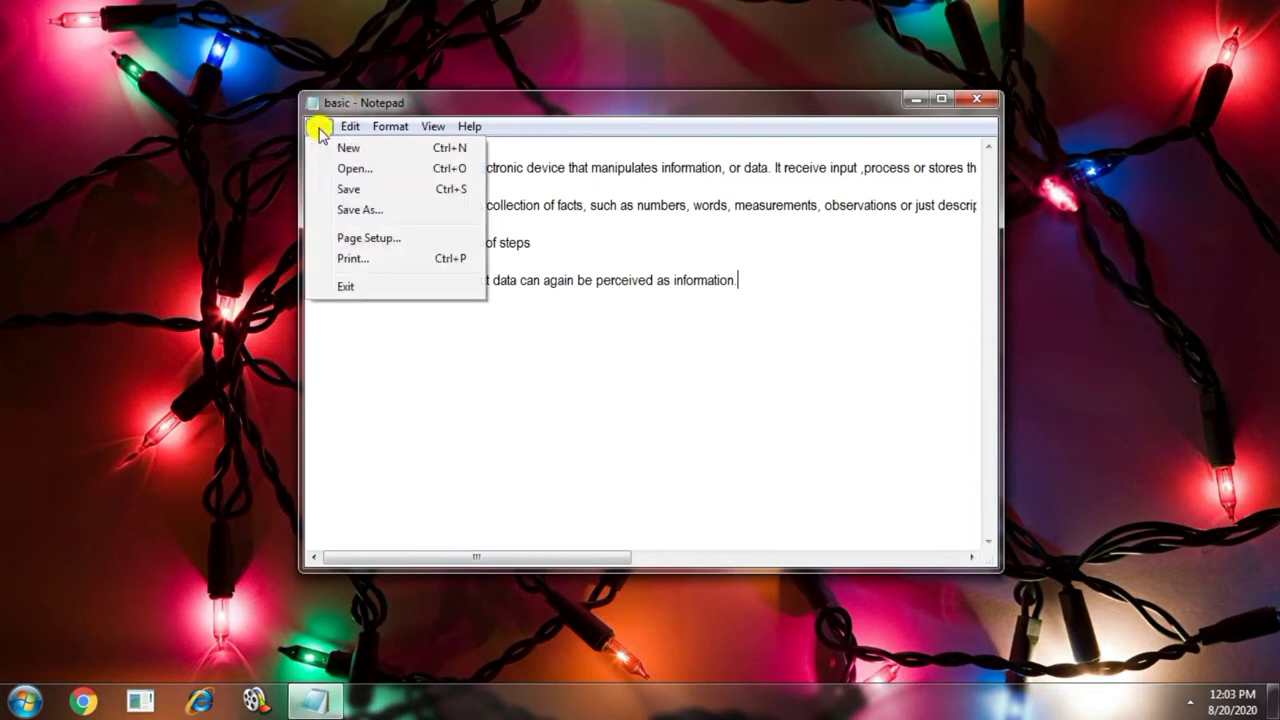
{"action": "left_click", "coordinate": [353, 212]}
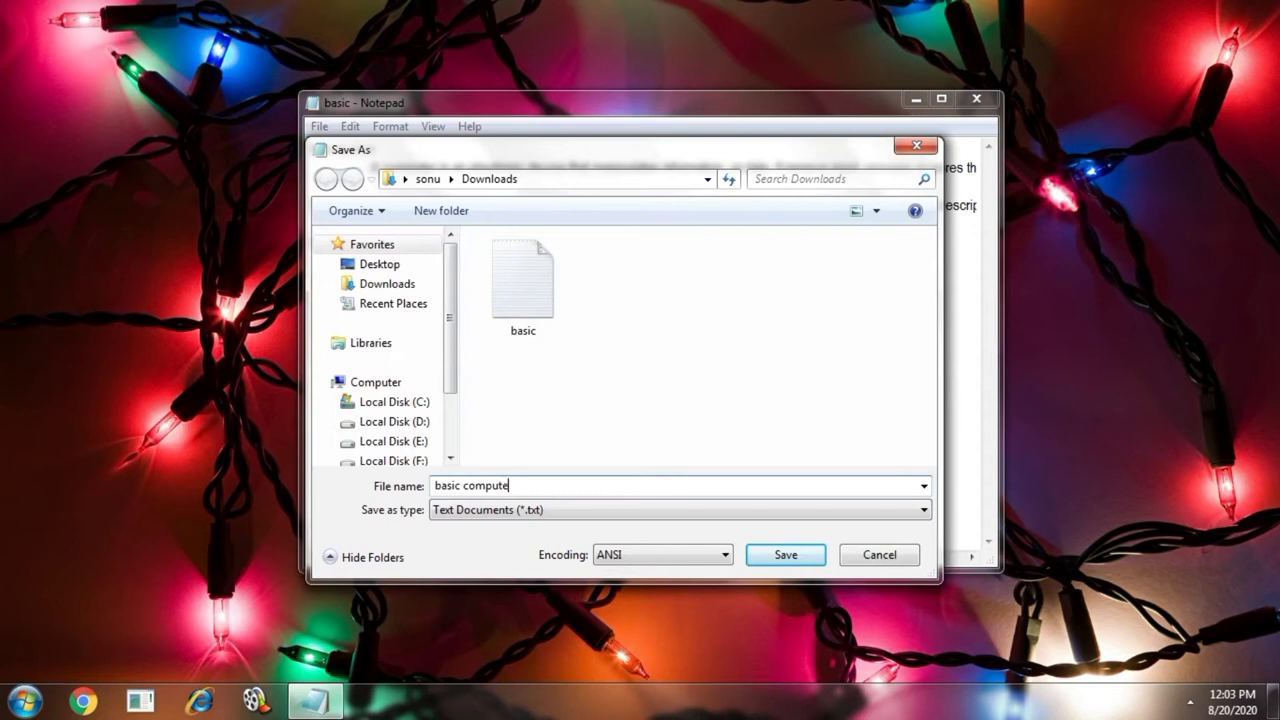
{"action": "key", "text": "Return"}
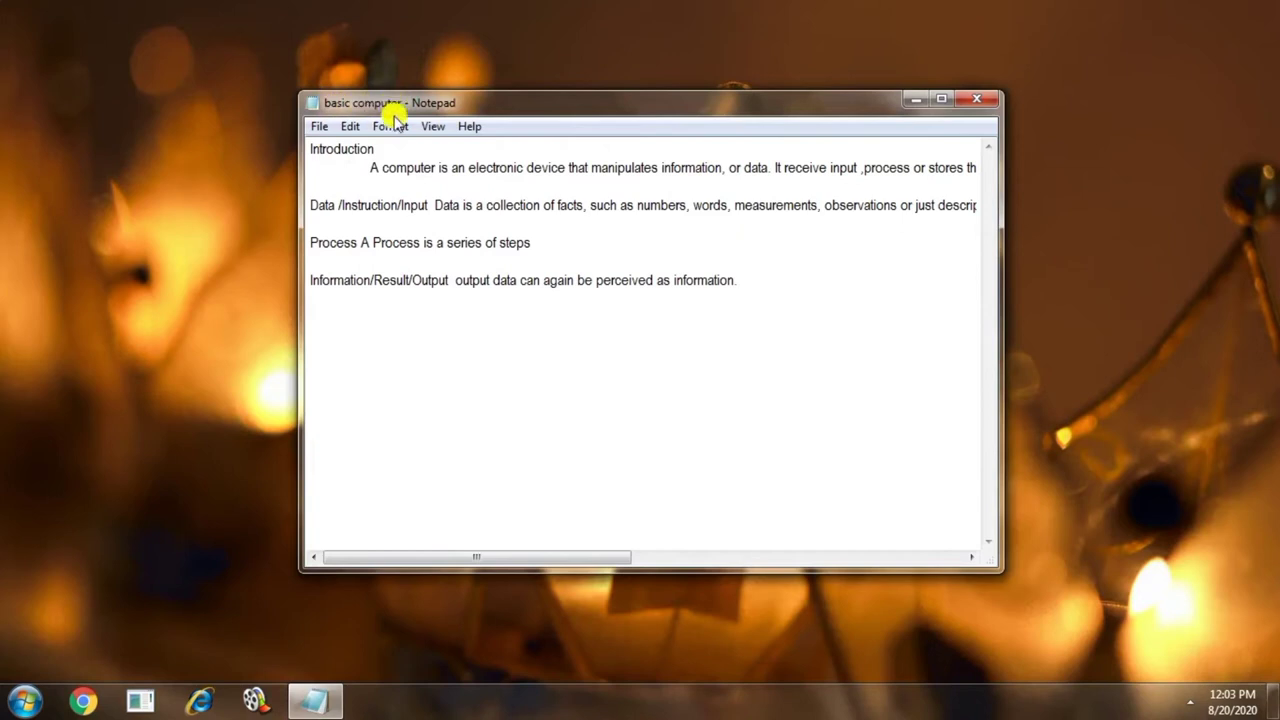
Set the paper size to A4 in the document's page setup.
{"action": "left_click", "coordinate": [318, 128]}
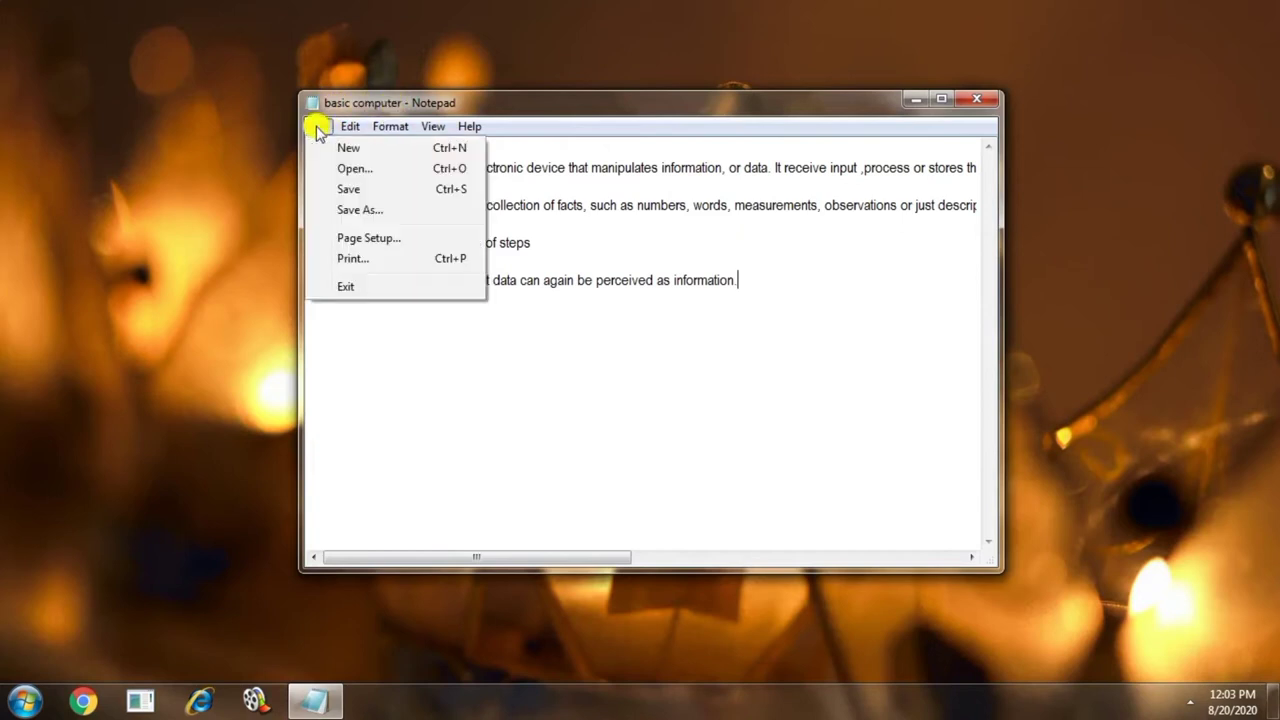
{"action": "left_click", "coordinate": [386, 240]}
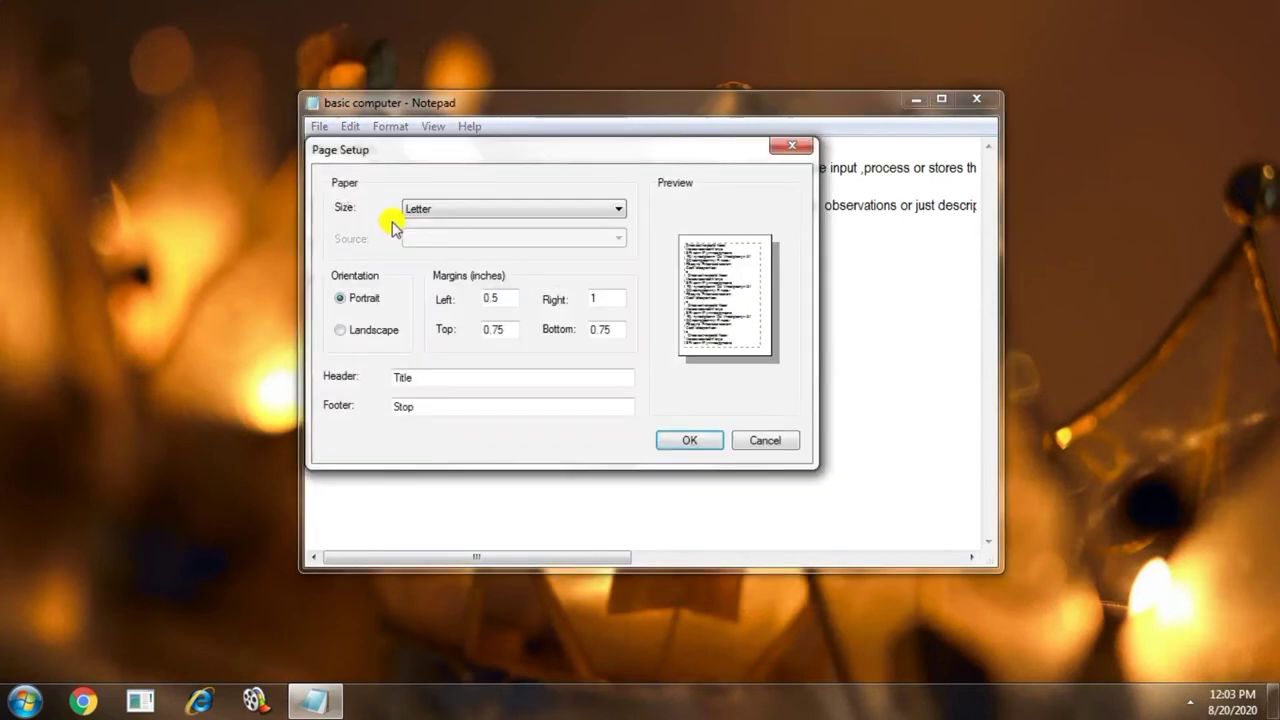
{"action": "left_click", "coordinate": [458, 209]}
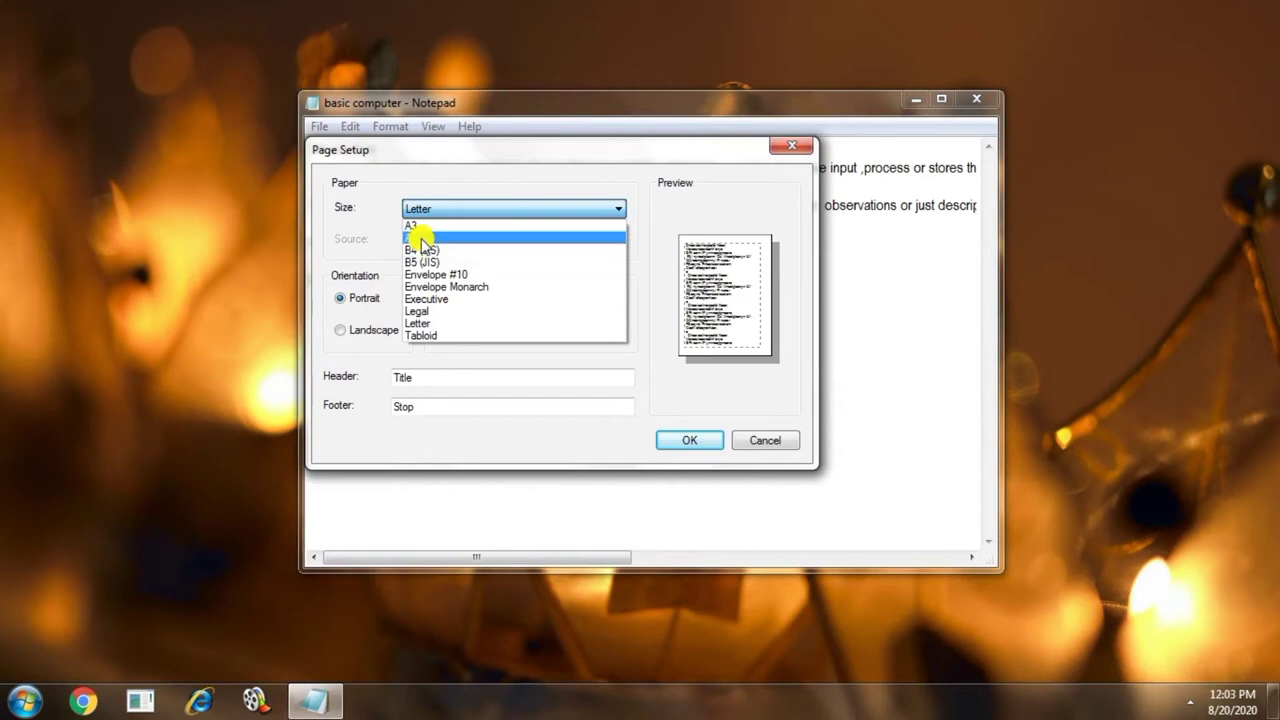
{"action": "left_click", "coordinate": [423, 240]}
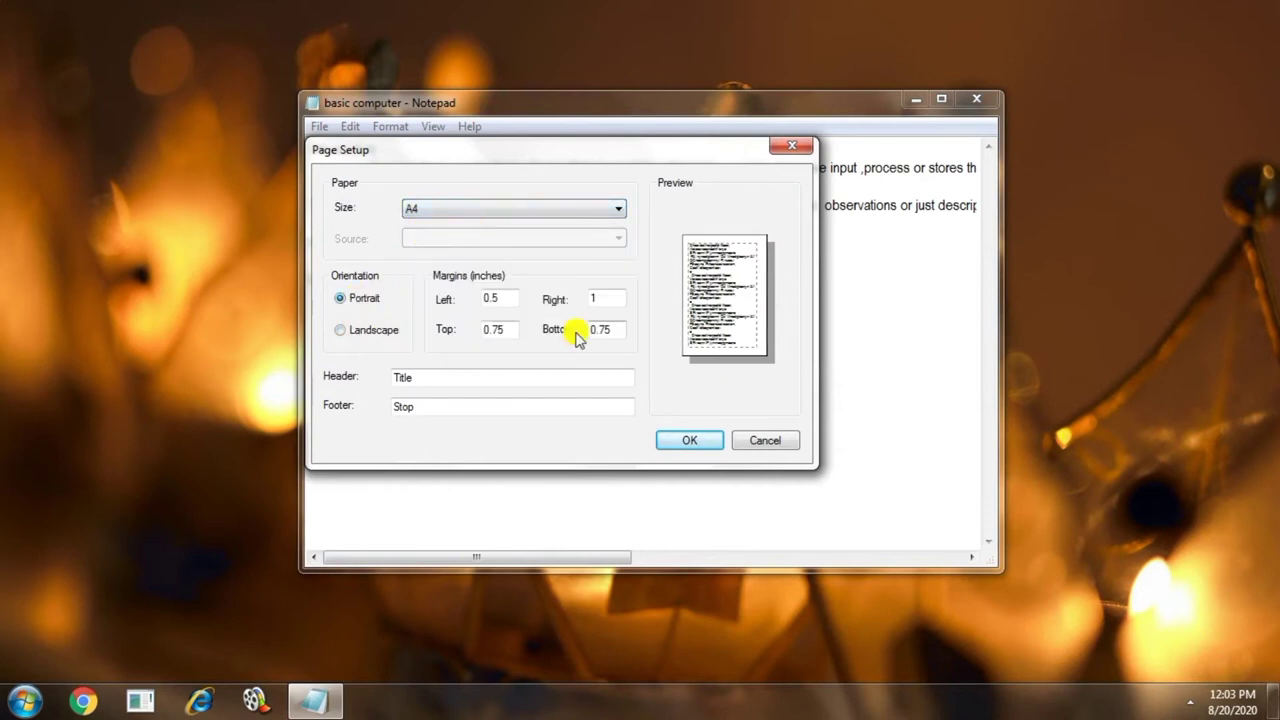
Compare the landscape and portrait orientations, keep Portrait, and apply the page setup.
{"action": "left_click", "coordinate": [363, 332]}
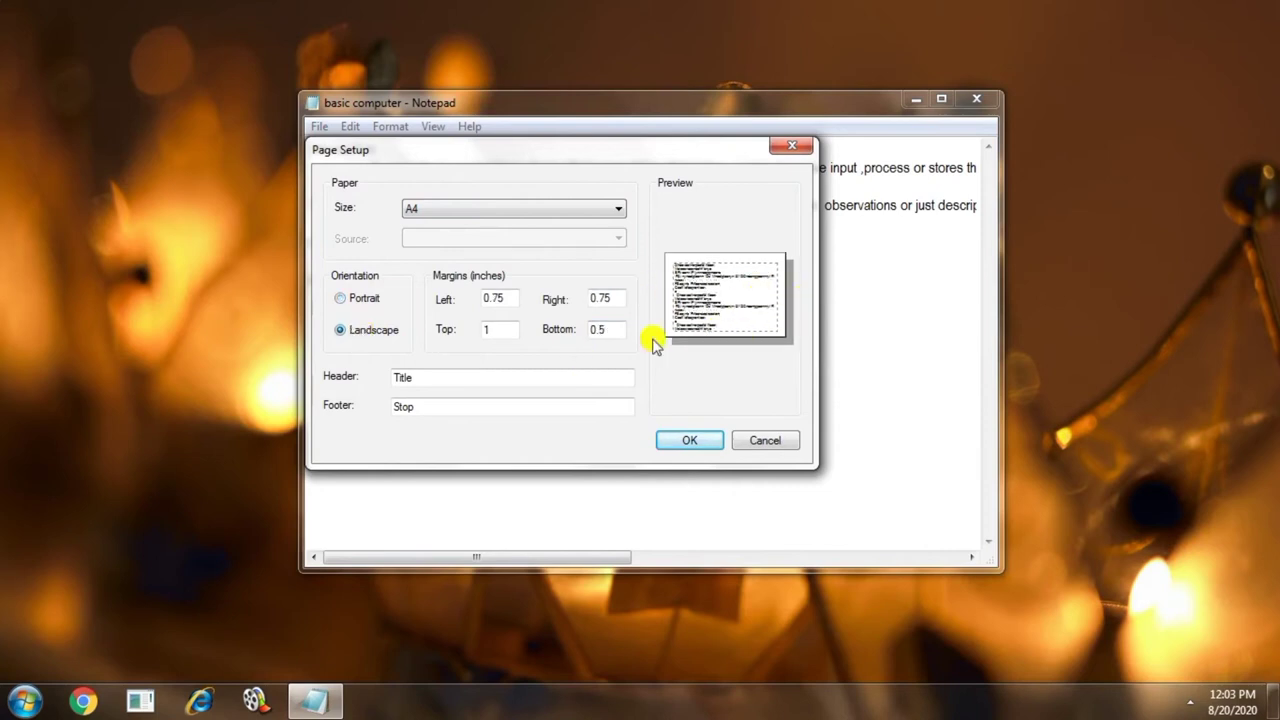
{"action": "left_click", "coordinate": [361, 305]}
{"action": "left_click", "coordinate": [362, 336]}
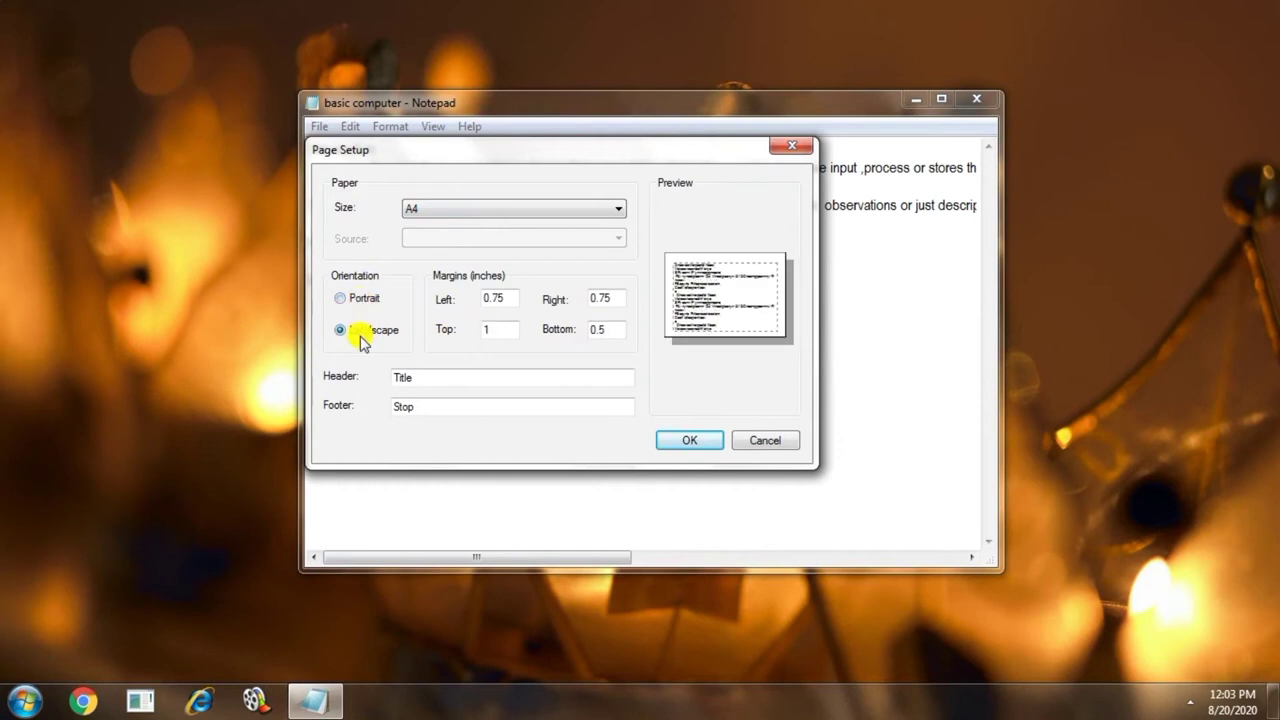
{"action": "left_click", "coordinate": [361, 300]}
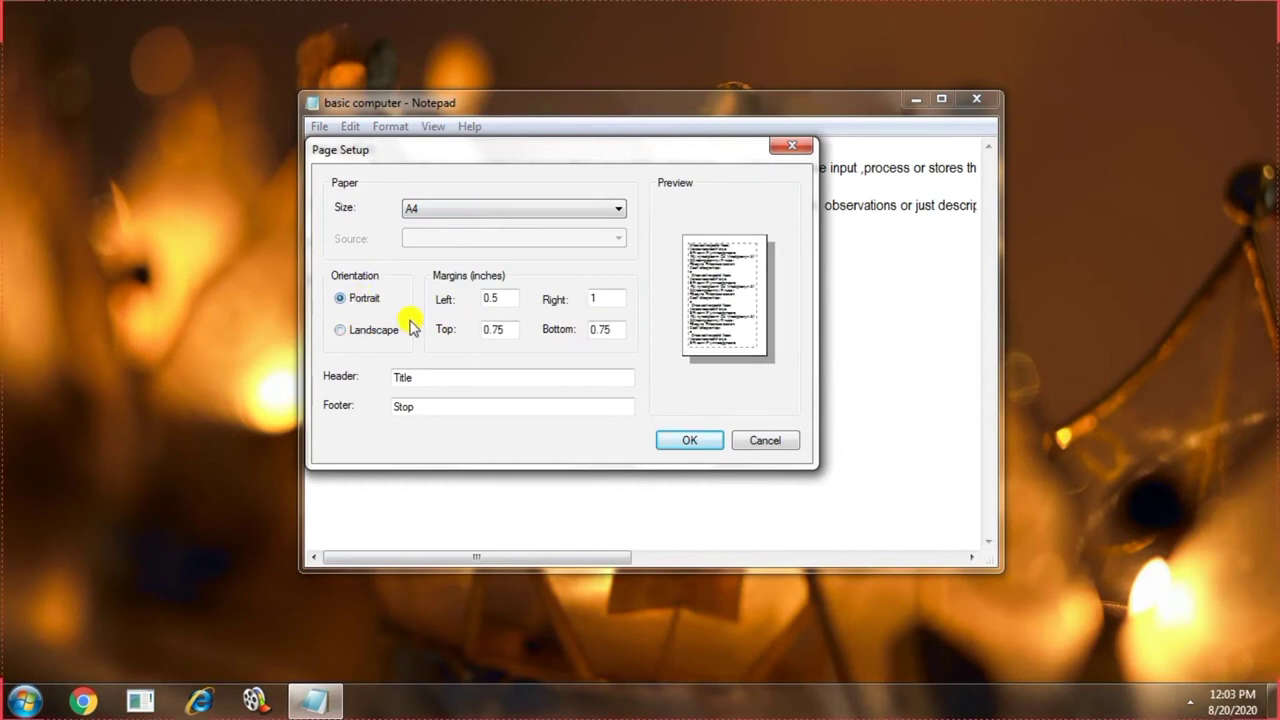
{"action": "left_click", "coordinate": [490, 299]}
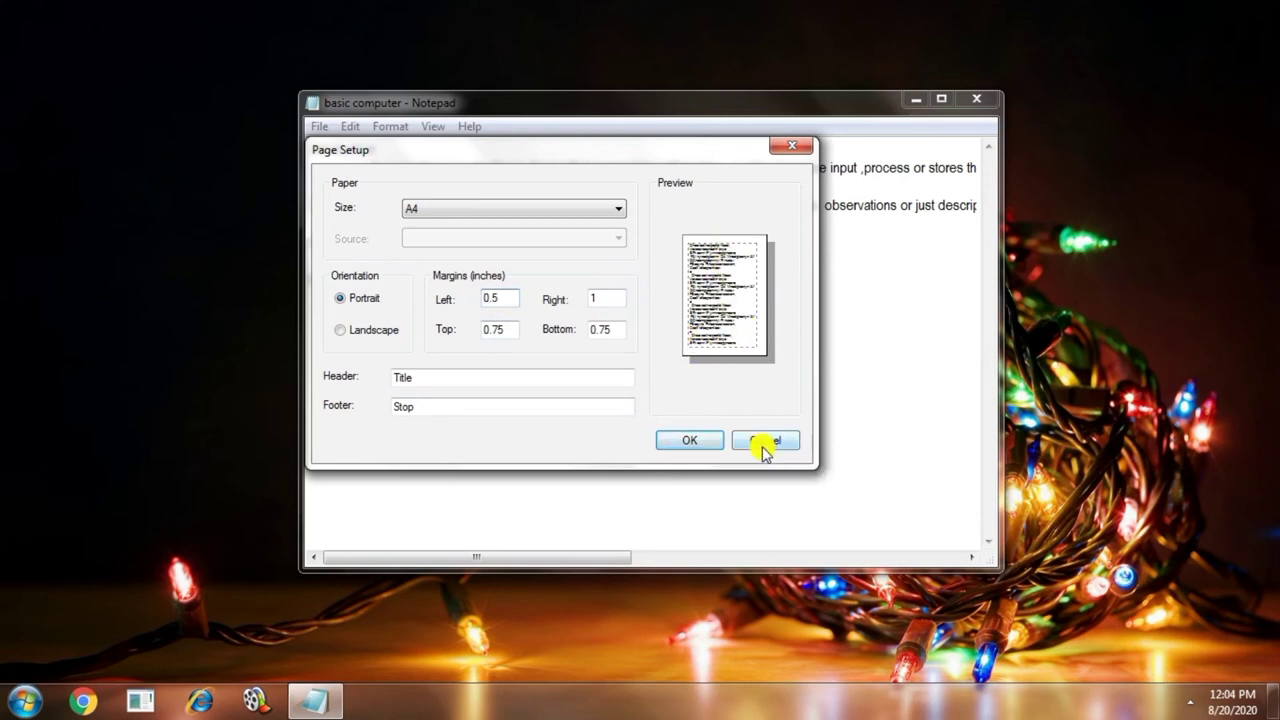
{"action": "left_click", "coordinate": [694, 440]}
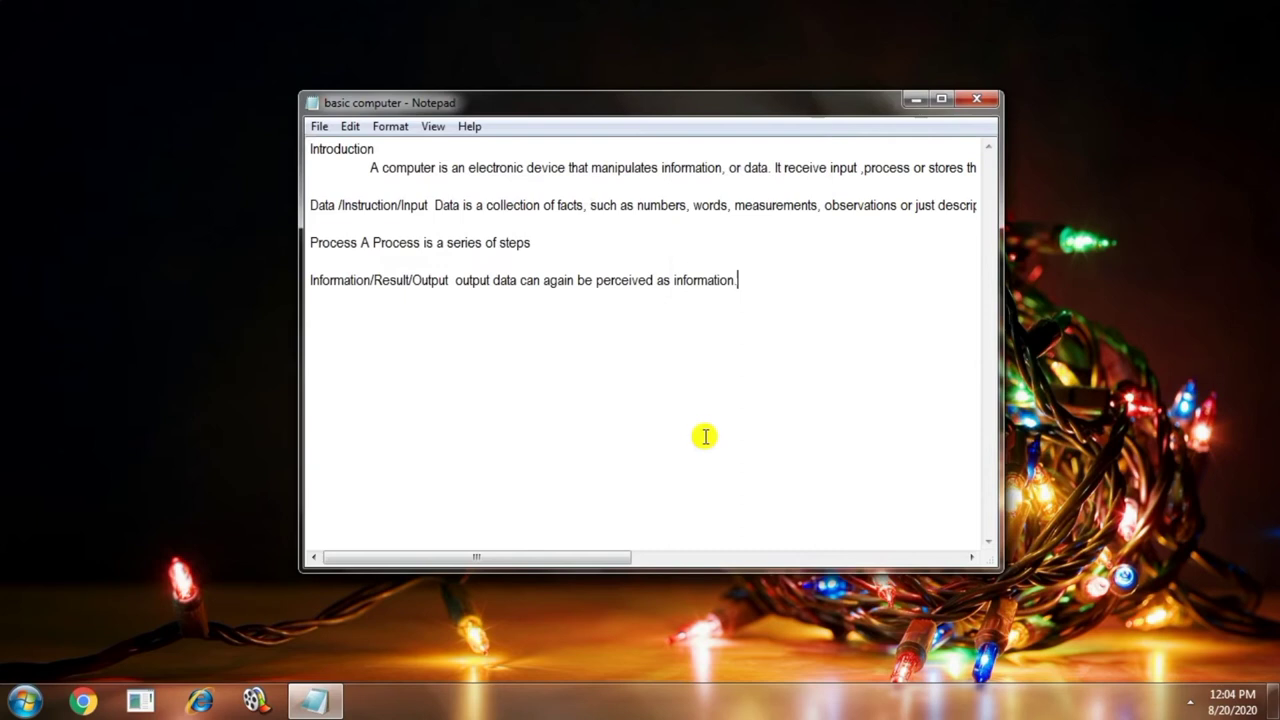
Review the print options for the document and close them without printing.
{"action": "left_click", "coordinate": [322, 128]}
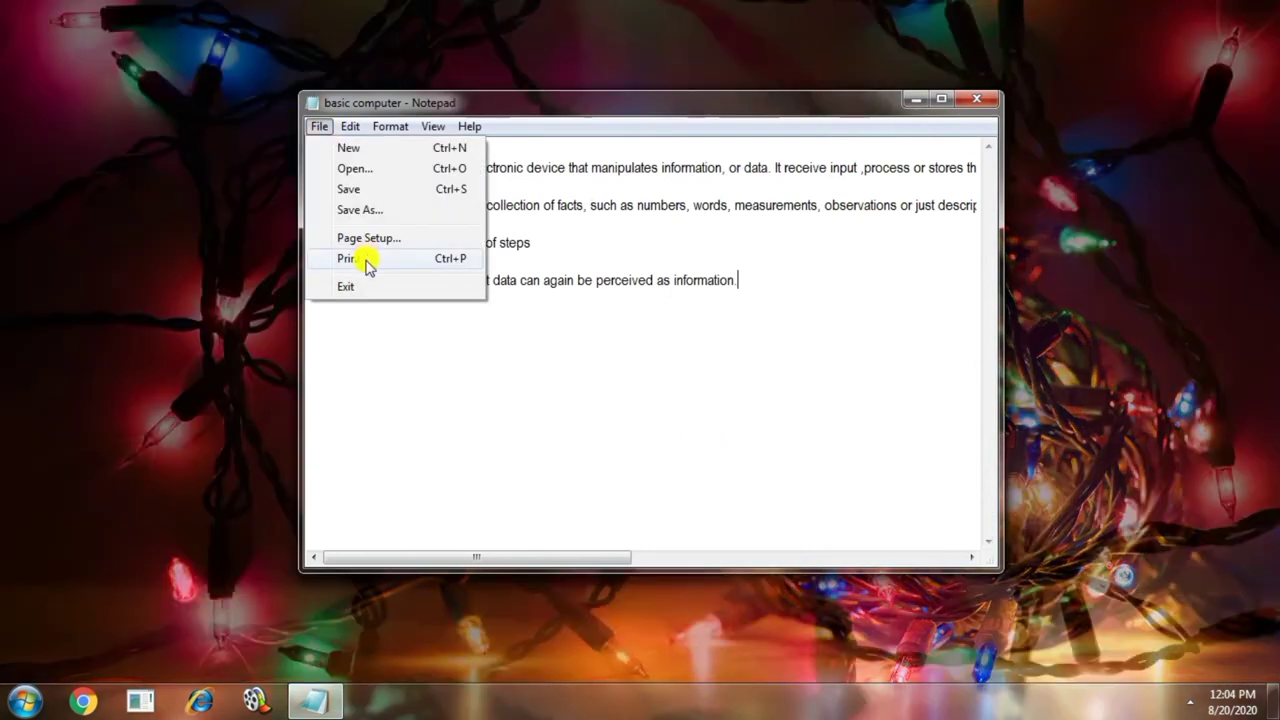
{"action": "left_click", "coordinate": [368, 259]}
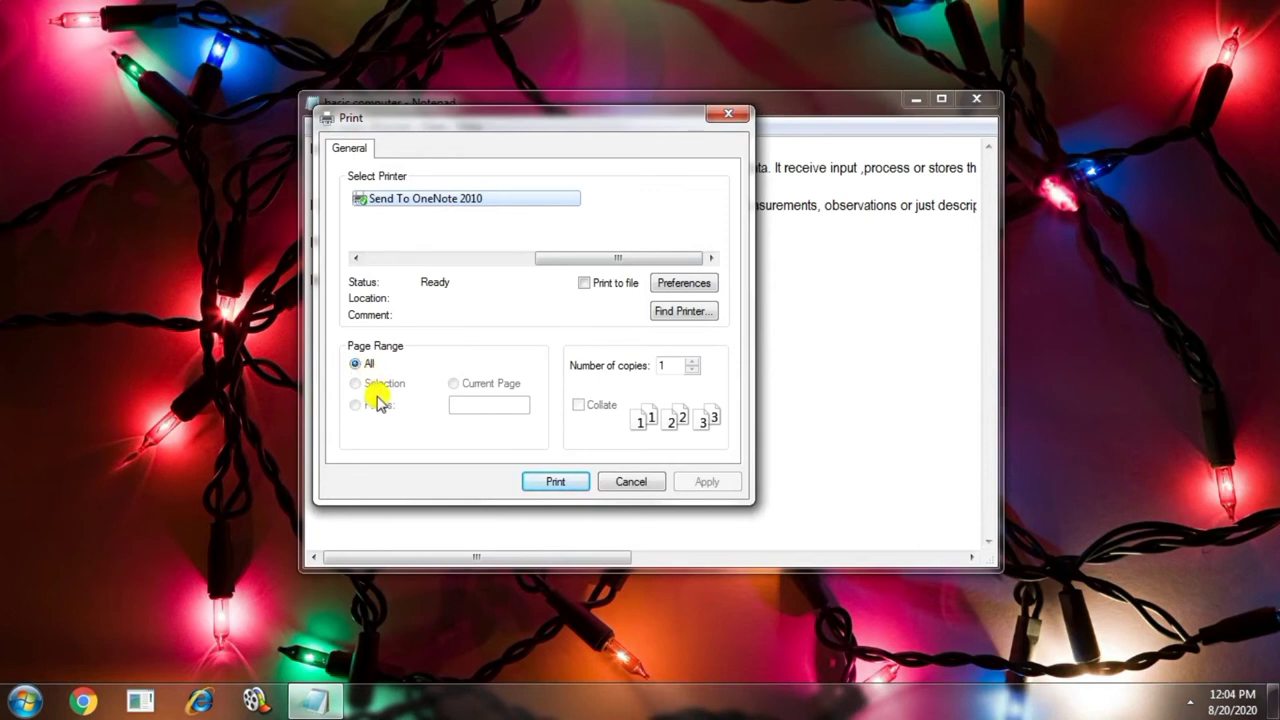
{"action": "left_click", "coordinate": [641, 483]}
{"action": "left_click", "coordinate": [323, 126]}
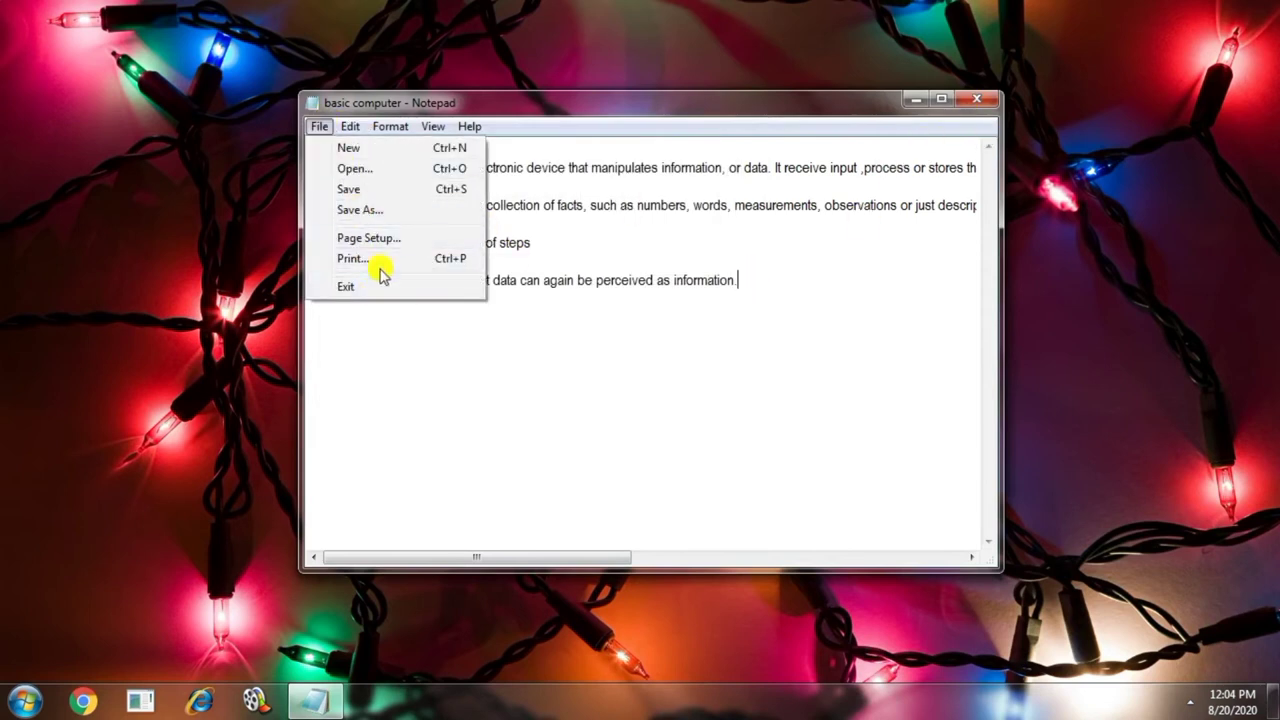
{"action": "left_click", "coordinate": [402, 361]}
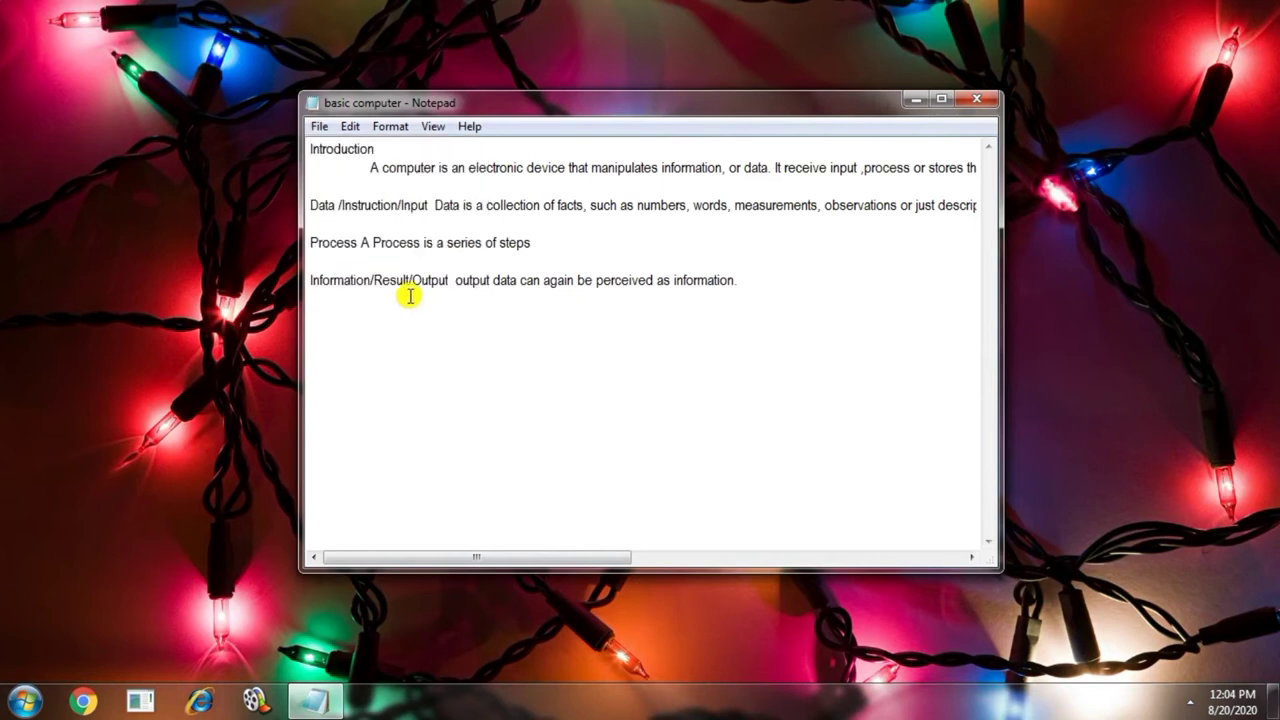
Delete the indent before "A computer is an electronic device" under Introduction and undo that deletion.
{"action": "left_click", "coordinate": [350, 128]}
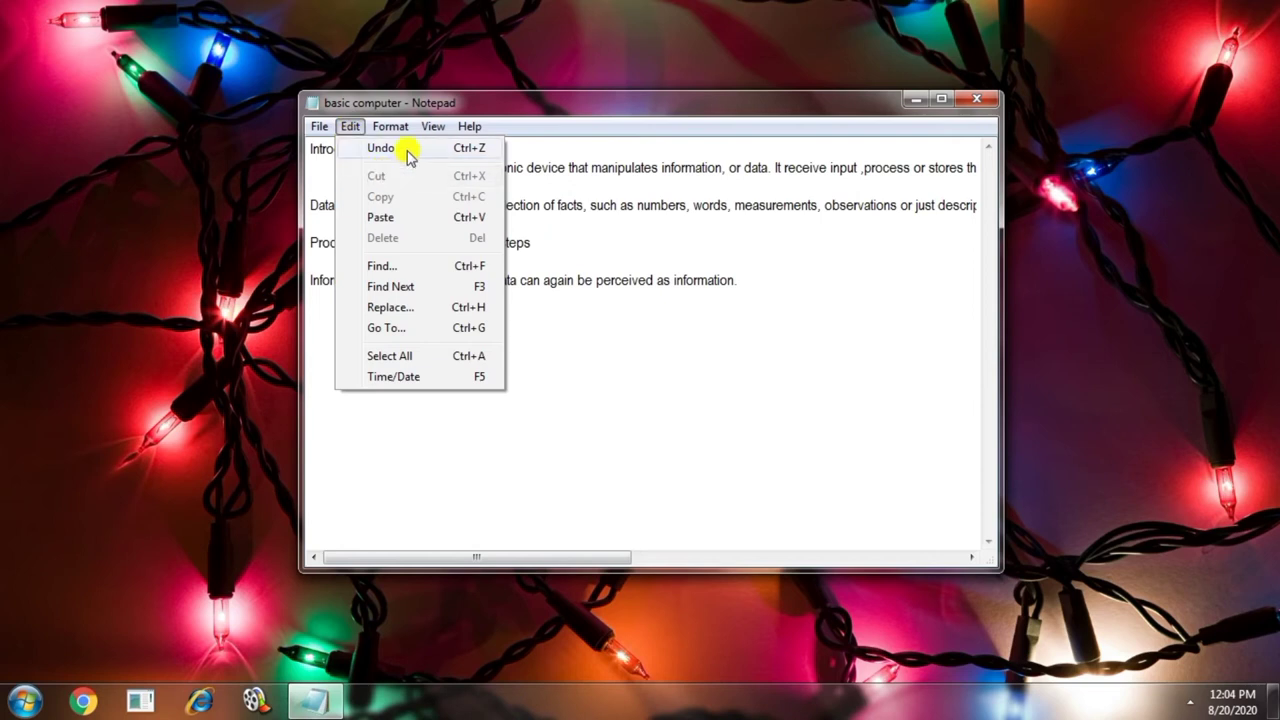
{"action": "left_click", "coordinate": [612, 252]}
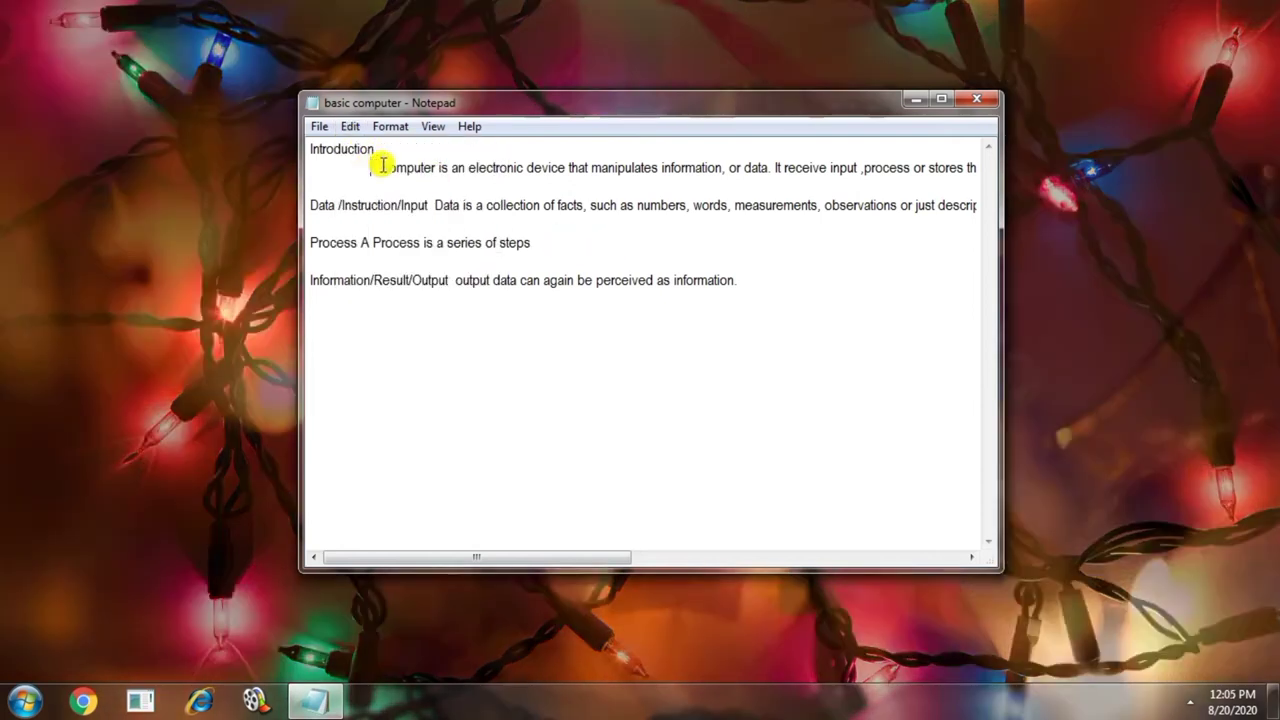
{"action": "key", "text": "BackSpace"}
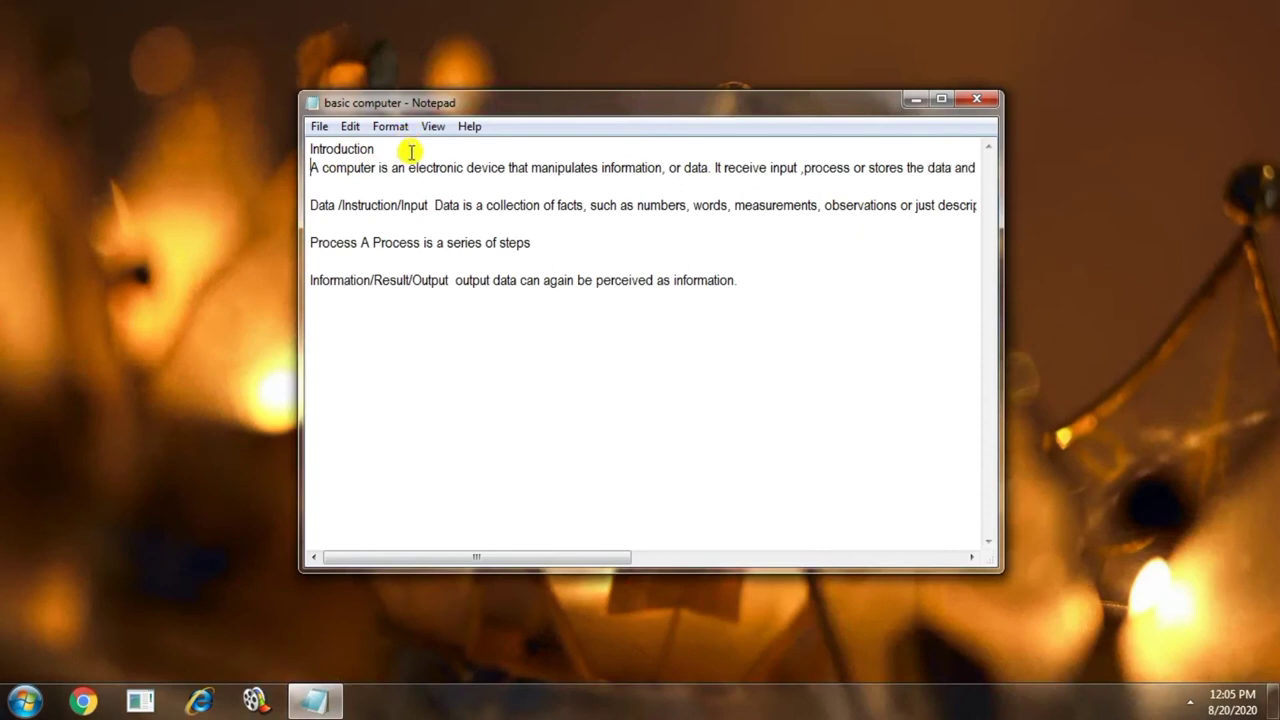
{"action": "left_click", "coordinate": [352, 127]}
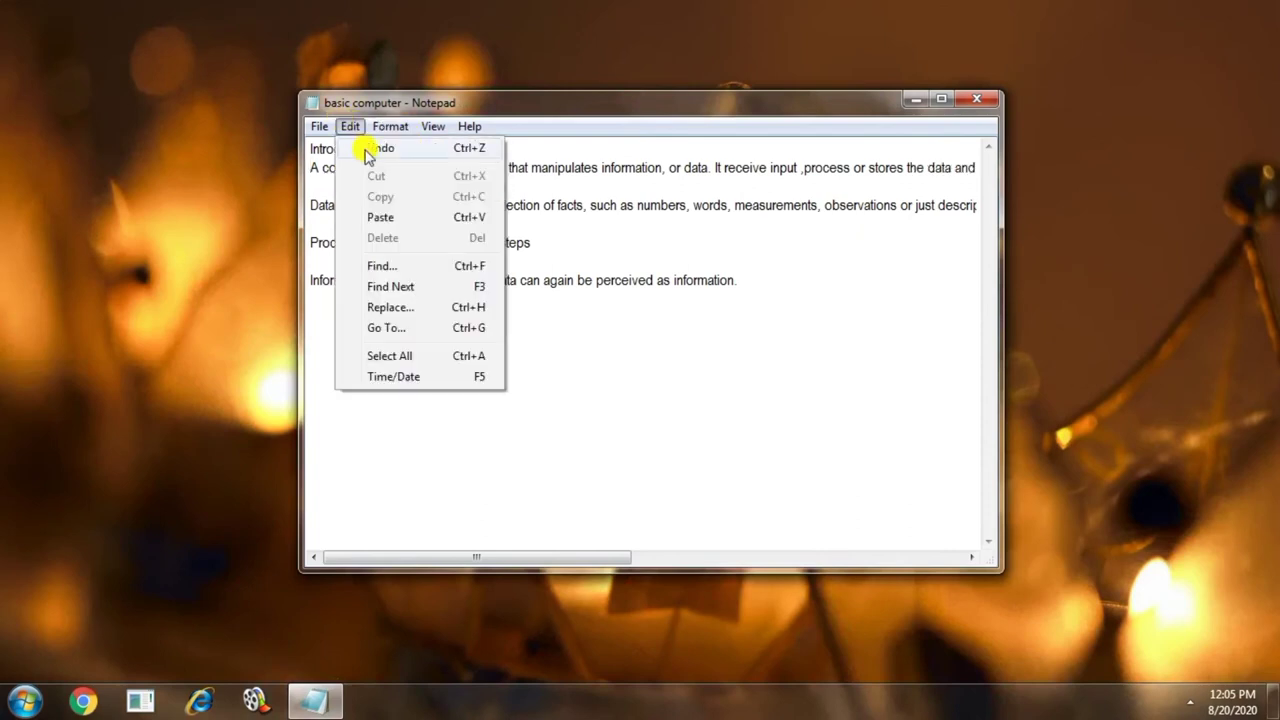
{"action": "left_click", "coordinate": [378, 148]}
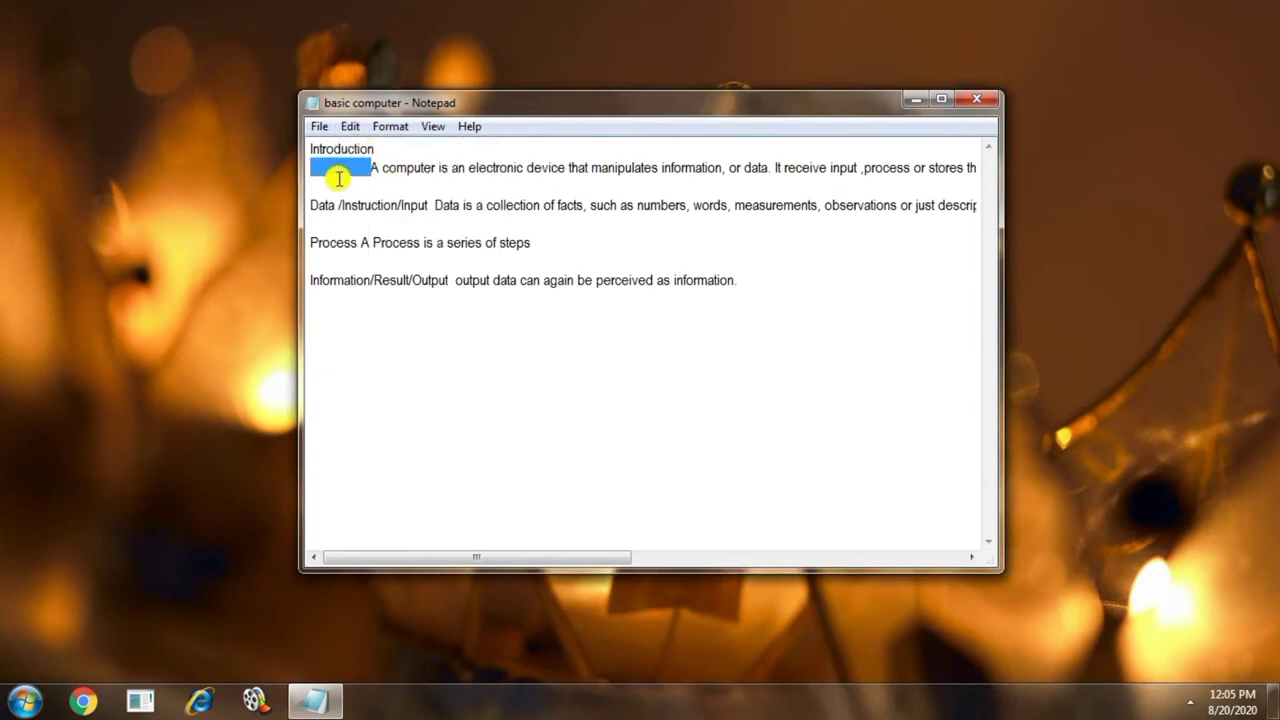
{"action": "left_click", "coordinate": [353, 174]}
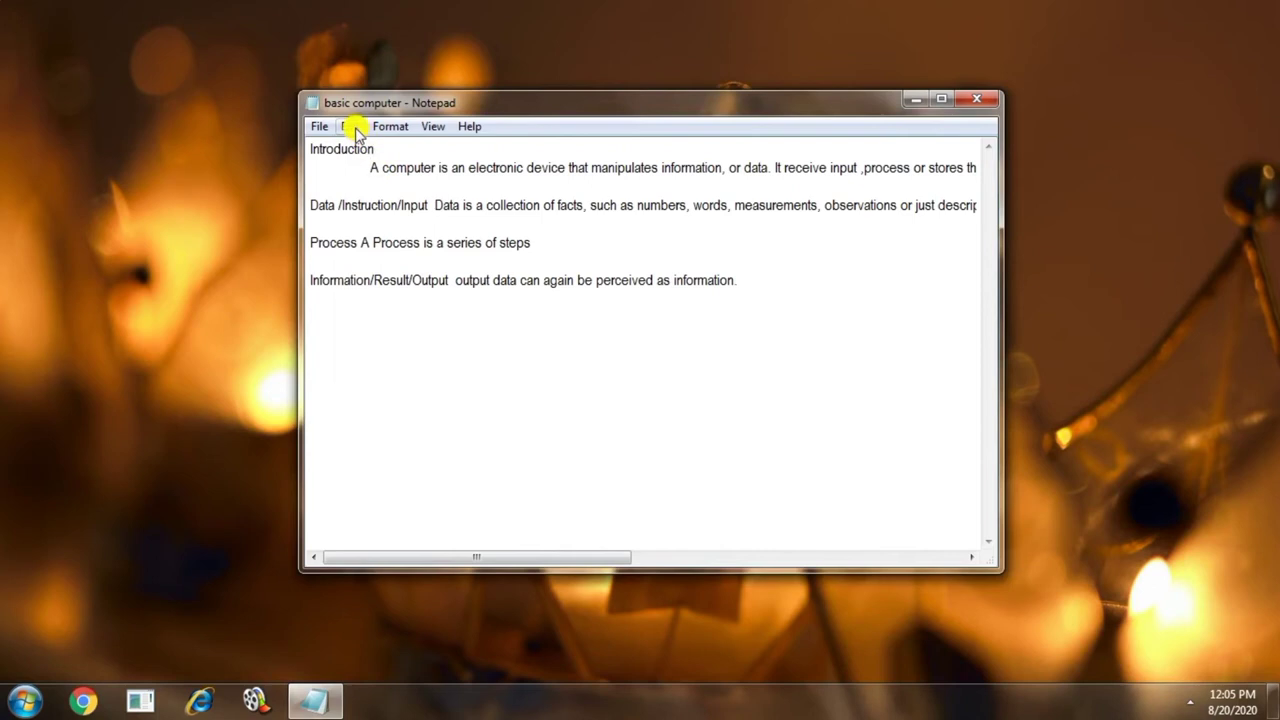
Replace "A" with "The" before "computer is an electronic device" and undo that edit.
{"action": "left_click", "coordinate": [354, 127]}
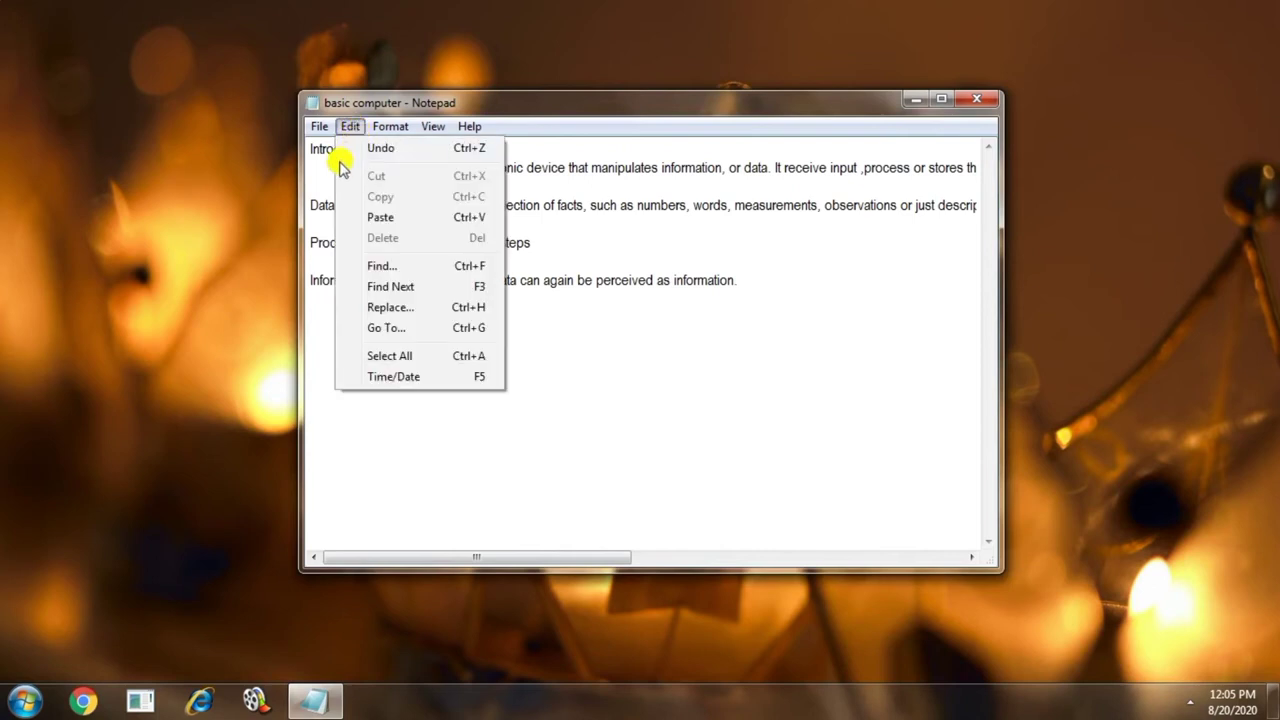
{"action": "left_click", "coordinate": [323, 164]}
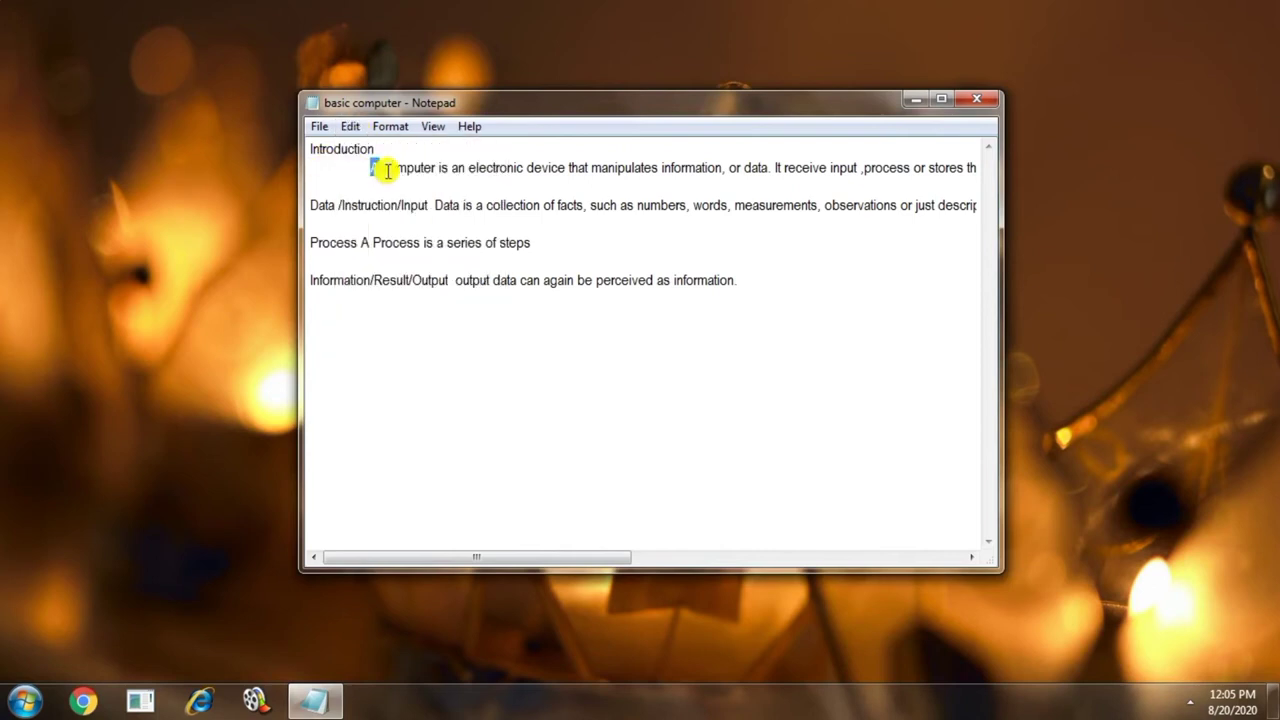
{"action": "type", "text": "The c"}
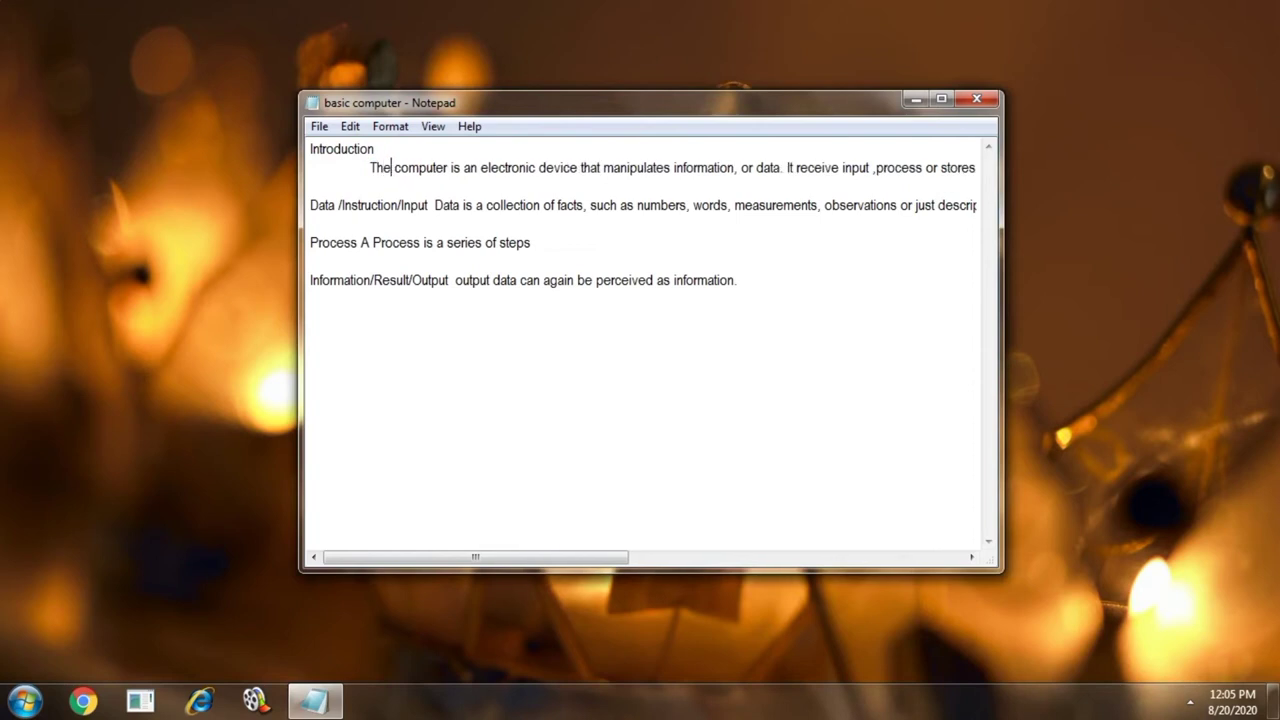
{"action": "left_click", "coordinate": [347, 126]}
{"action": "left_click", "coordinate": [376, 148]}
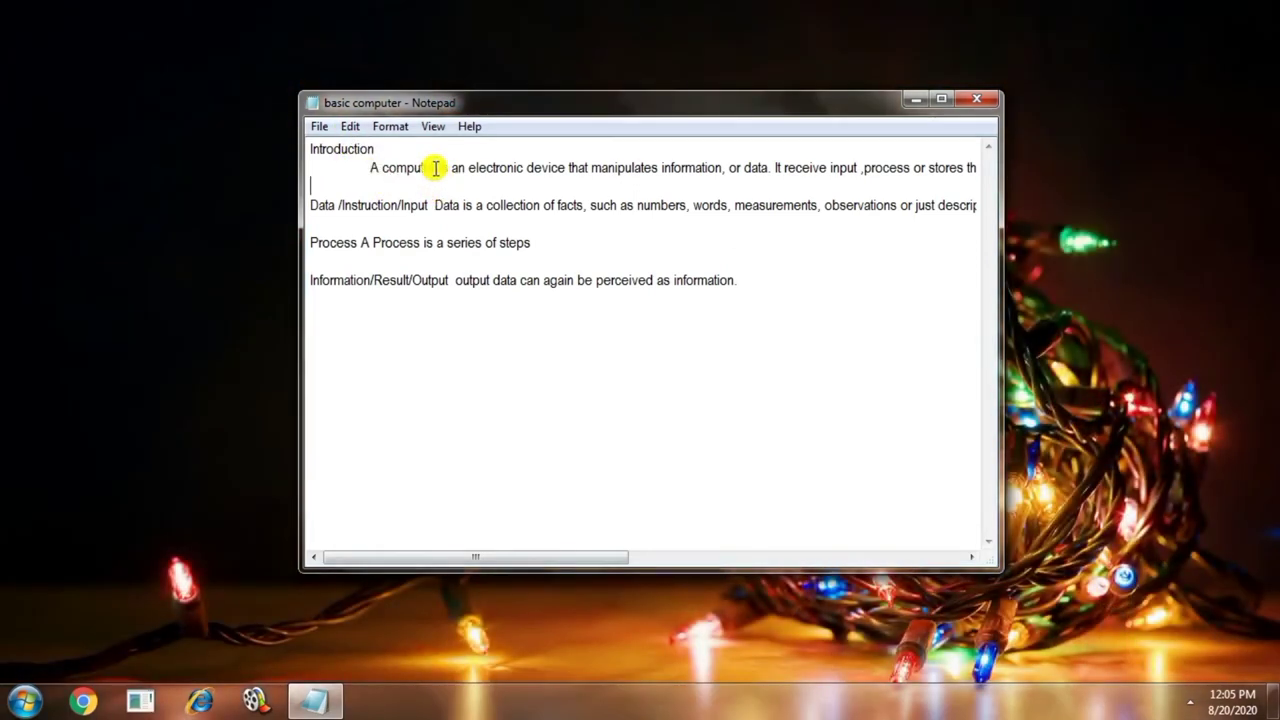
Cut "computer" from the sentence under Introduction and paste it after the "Introduction" heading.
{"action": "left_click_drag", "start_coordinate": [436, 168], "coordinate": [395, 170]}
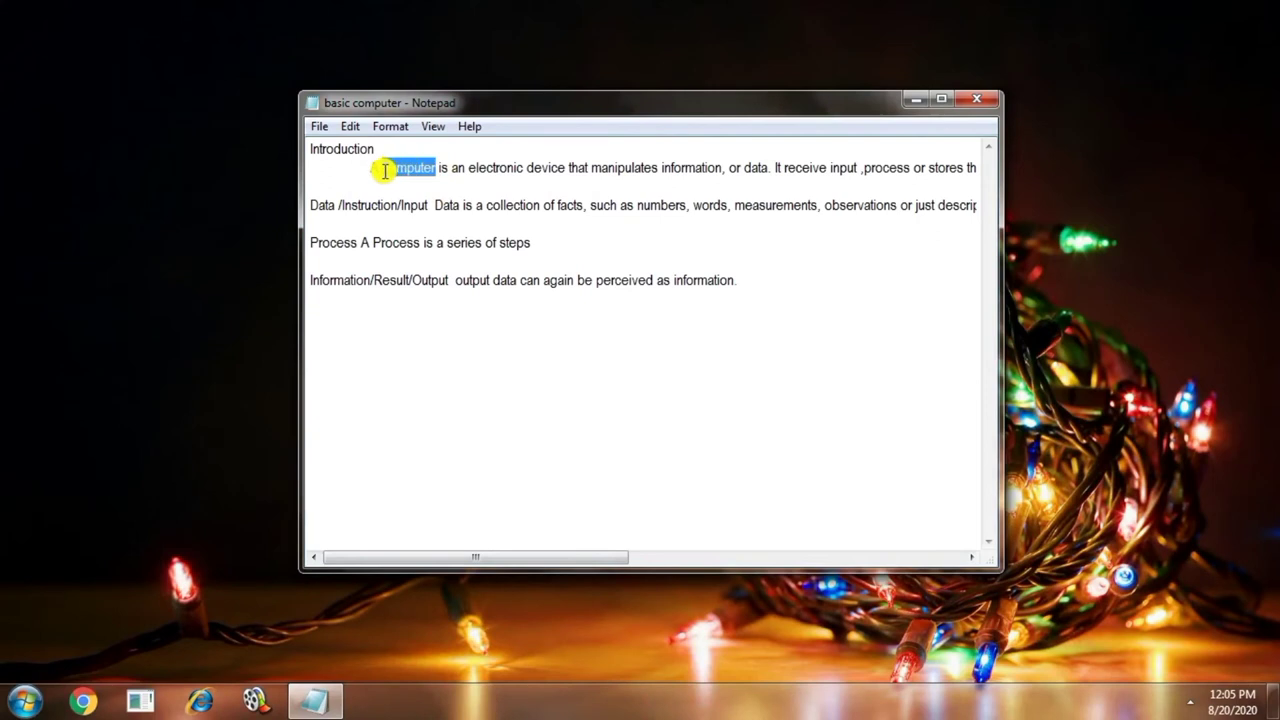
{"action": "left_click", "coordinate": [348, 127]}
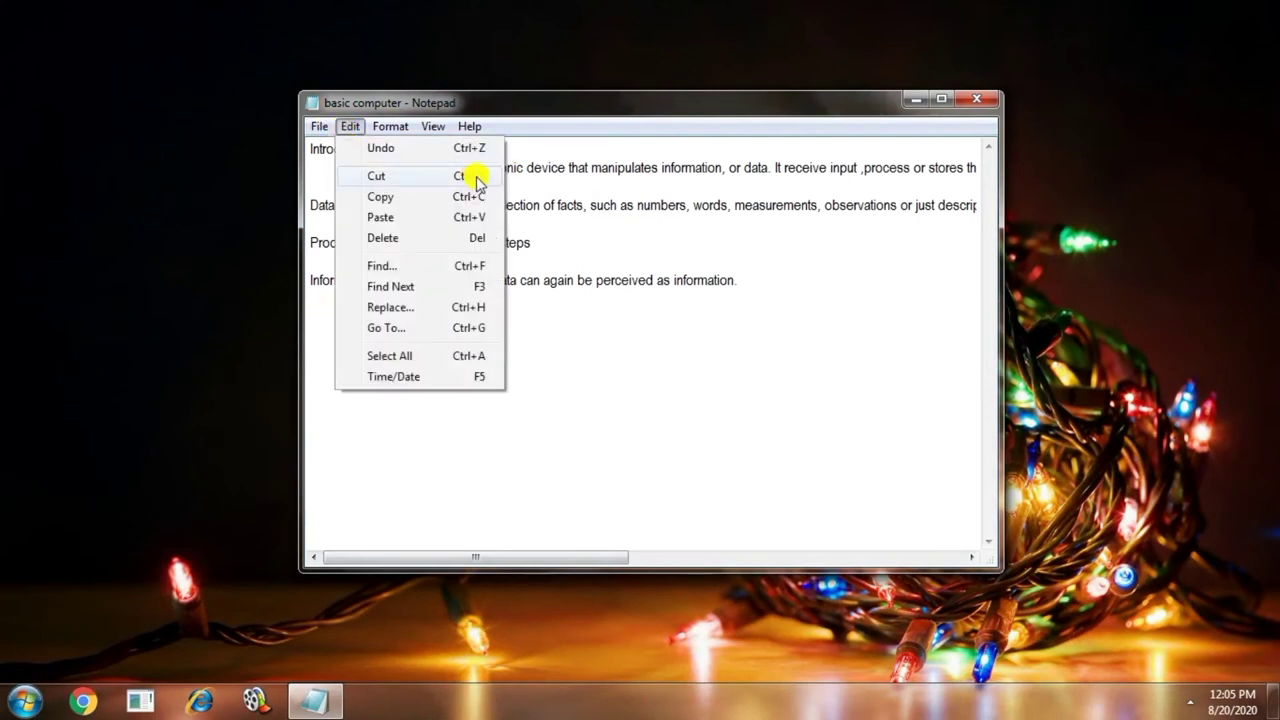
{"action": "left_click", "coordinate": [390, 176]}
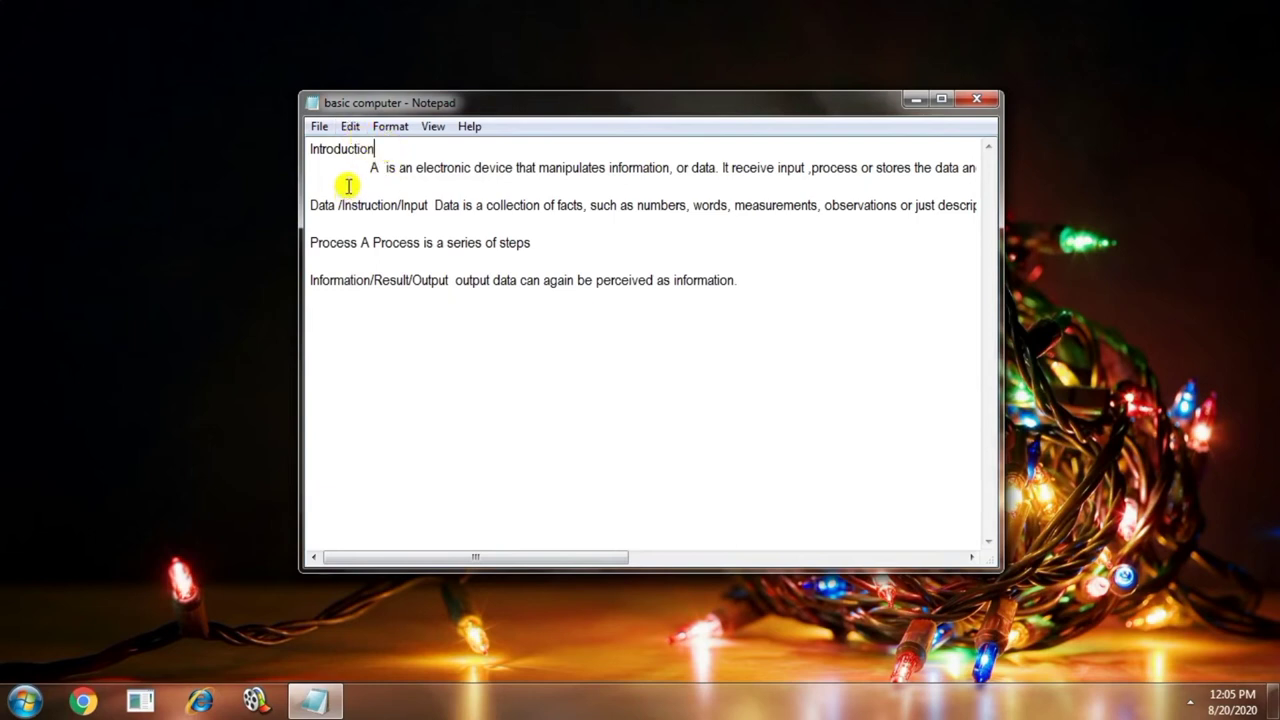
{"action": "left_click", "coordinate": [350, 127]}
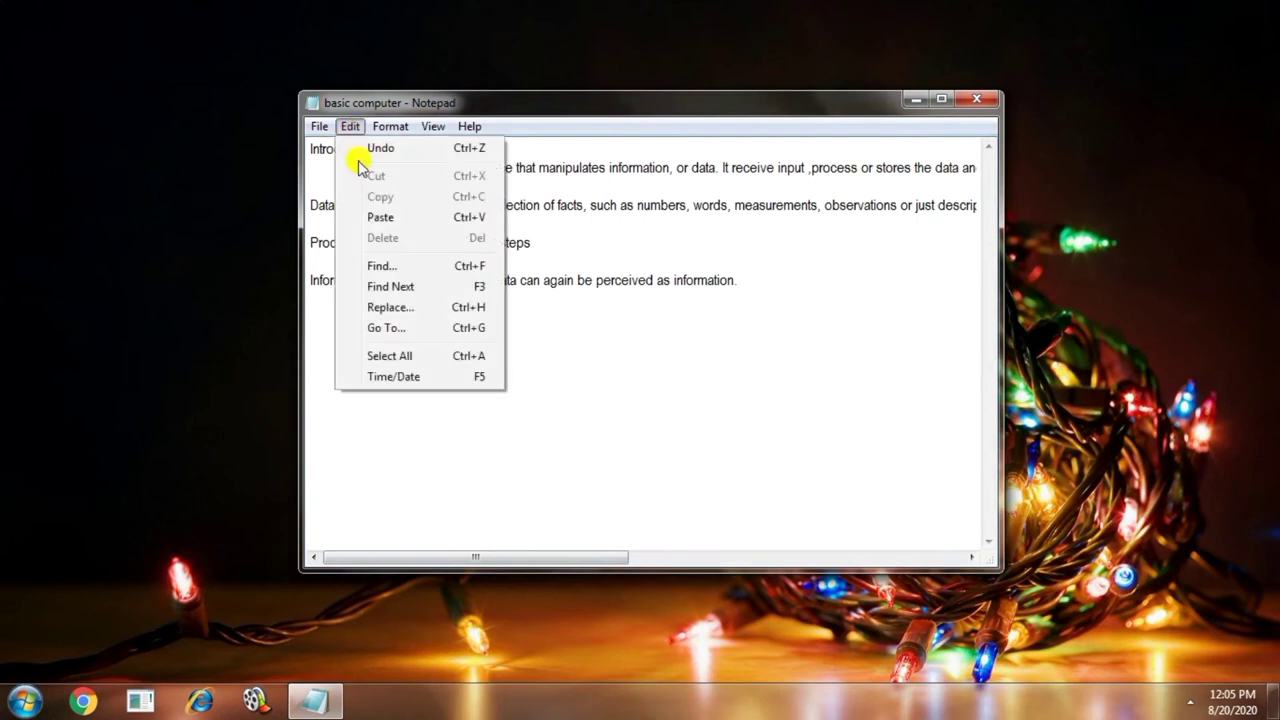
{"action": "left_click", "coordinate": [386, 218]}
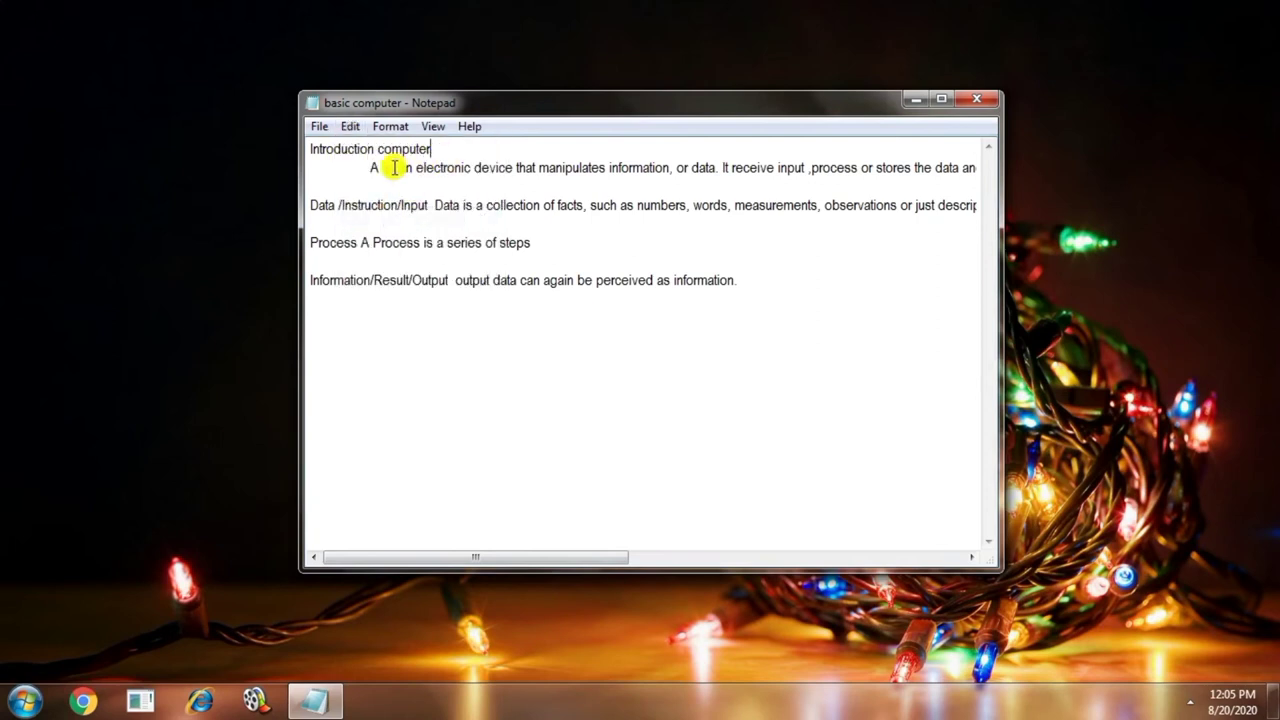
Paste "computer" back after "A" in the sentence below the heading.
{"action": "left_click", "coordinate": [378, 162]}
{"action": "left_click", "coordinate": [350, 126]}
{"action": "left_click", "coordinate": [389, 214]}
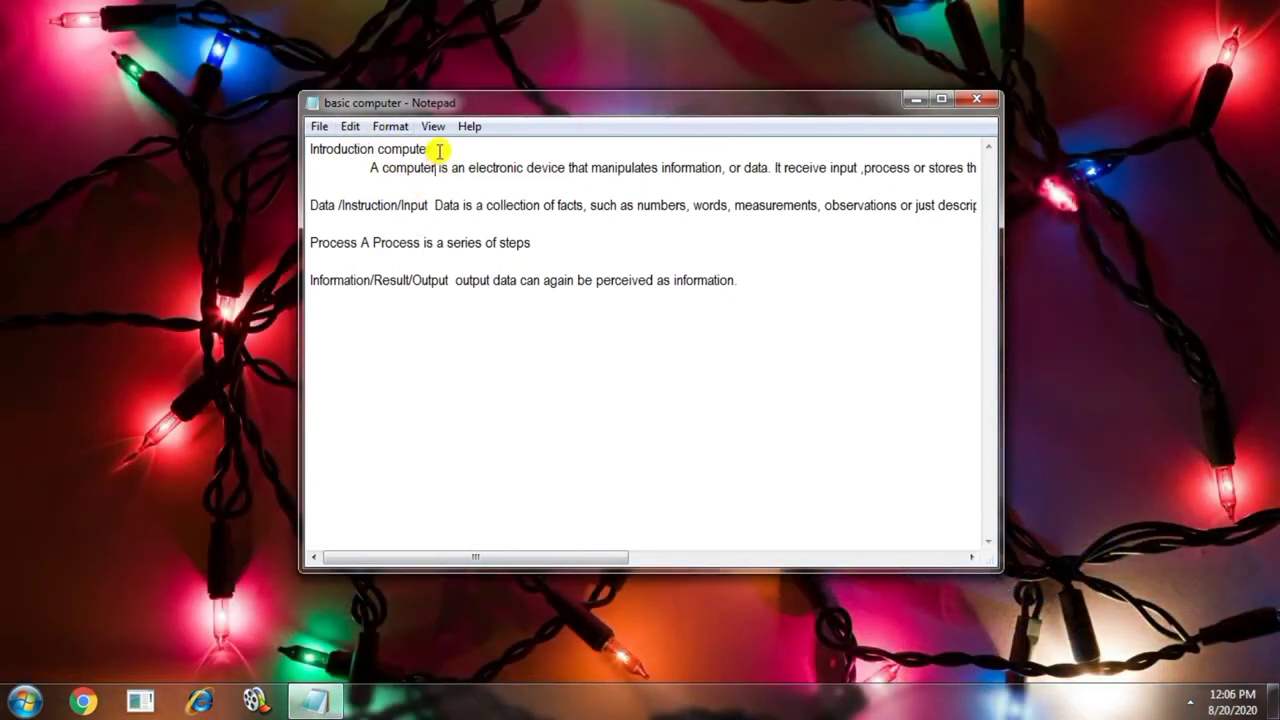
Copy the heading "Introduction computer" and paste it on the blank line above "Data /Instruction/Input".
{"action": "left_click_drag", "start_coordinate": [439, 150], "coordinate": [288, 150]}
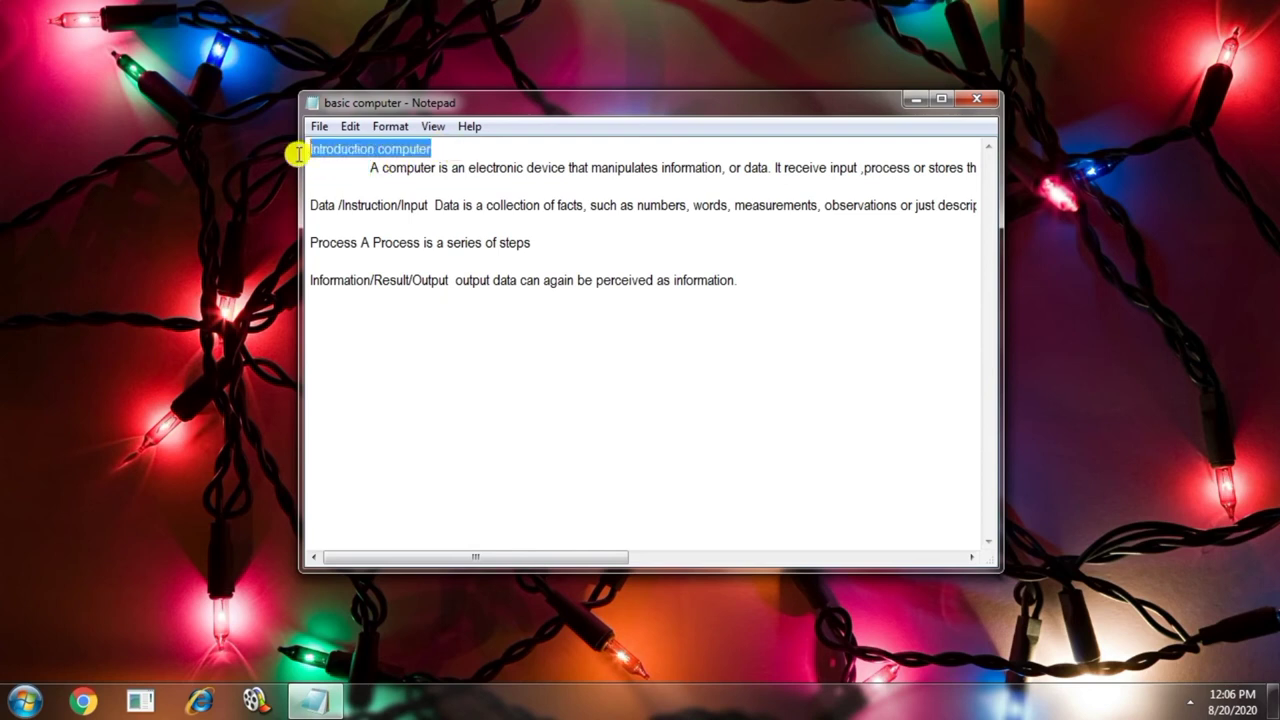
{"action": "left_click", "coordinate": [354, 127]}
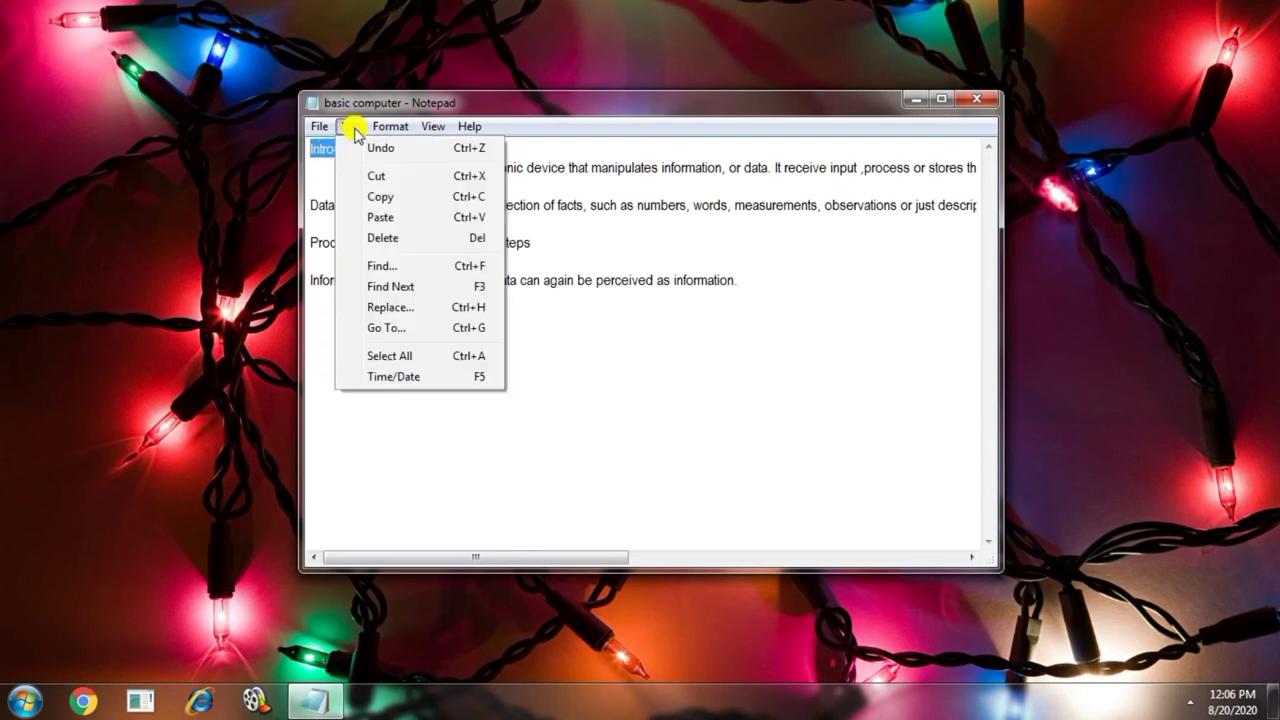
{"action": "left_click", "coordinate": [379, 200]}
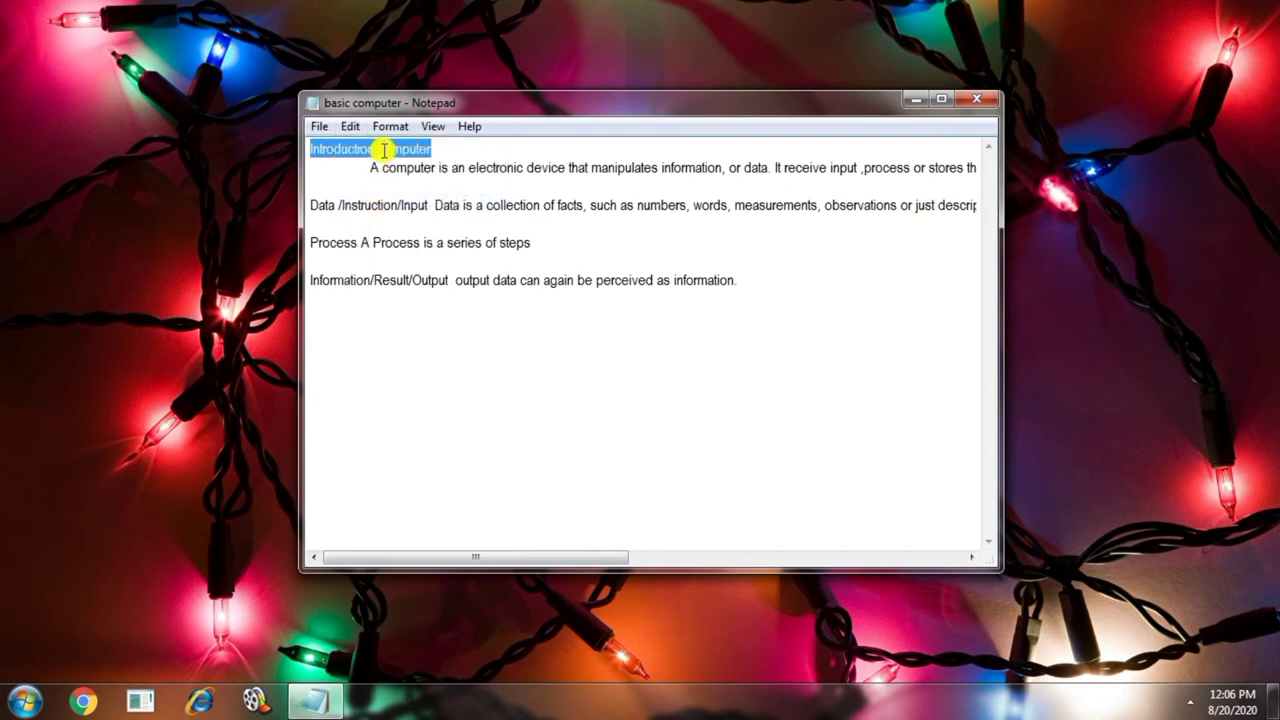
{"action": "left_click", "coordinate": [363, 189]}
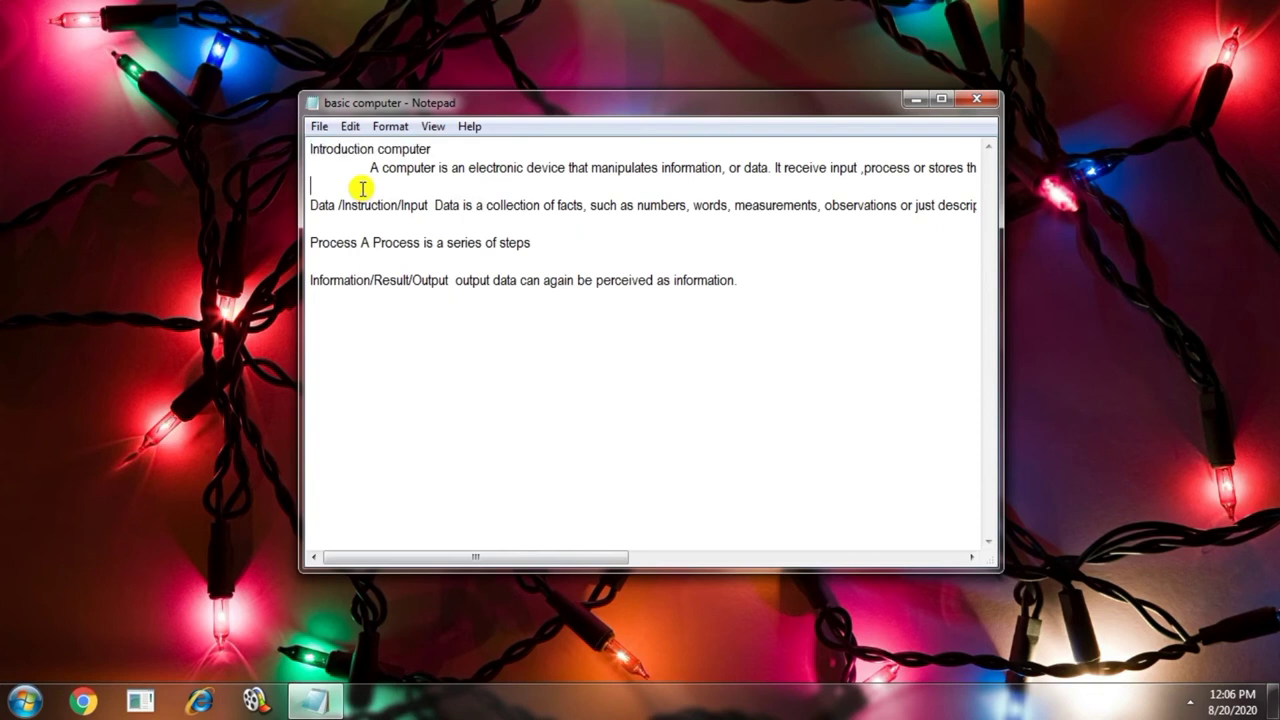
{"action": "left_click", "coordinate": [350, 126]}
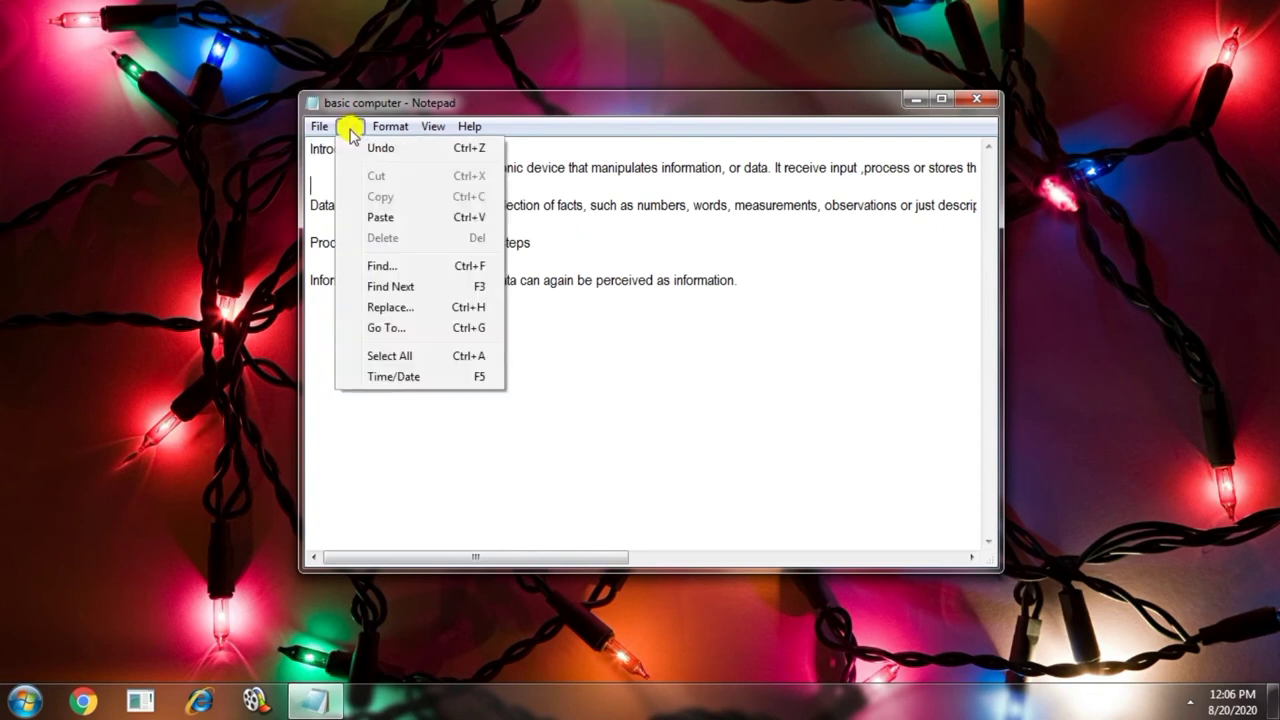
{"action": "left_click", "coordinate": [380, 215]}
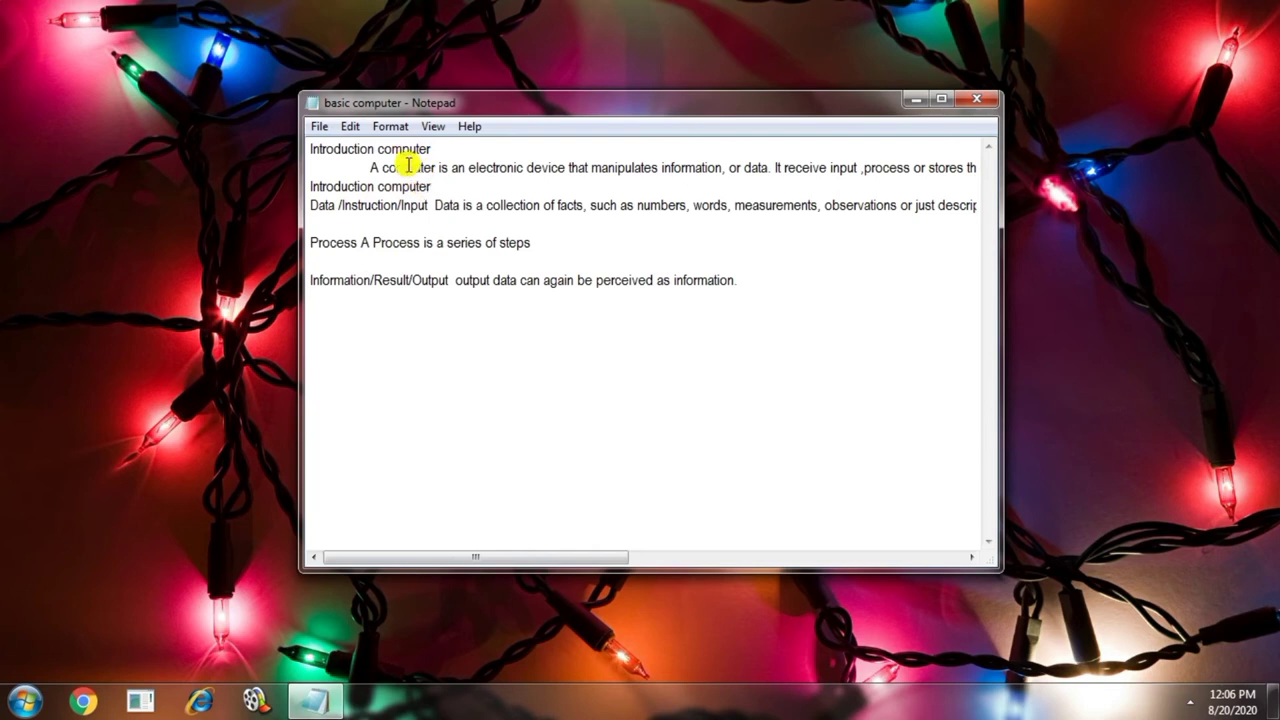
Search downward for "or" from the blank line above "Process" and advance to the following match.
{"action": "left_click", "coordinate": [350, 126]}
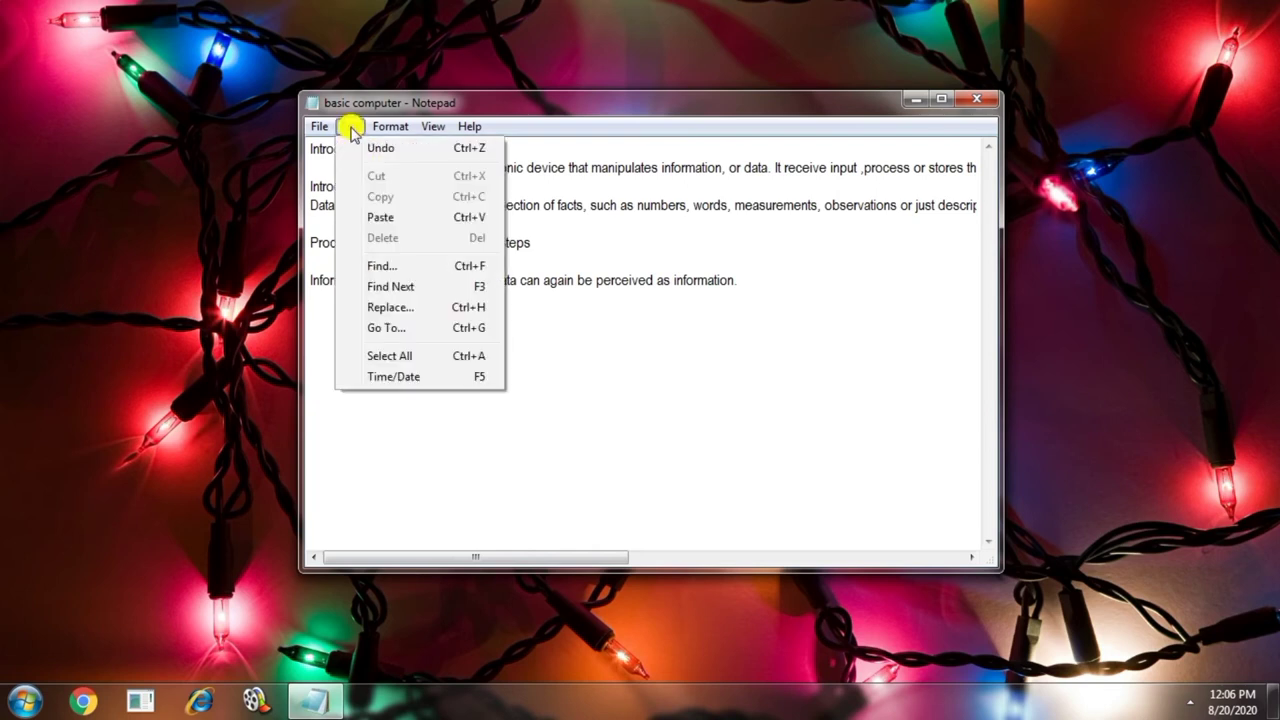
{"action": "left_click", "coordinate": [578, 222]}
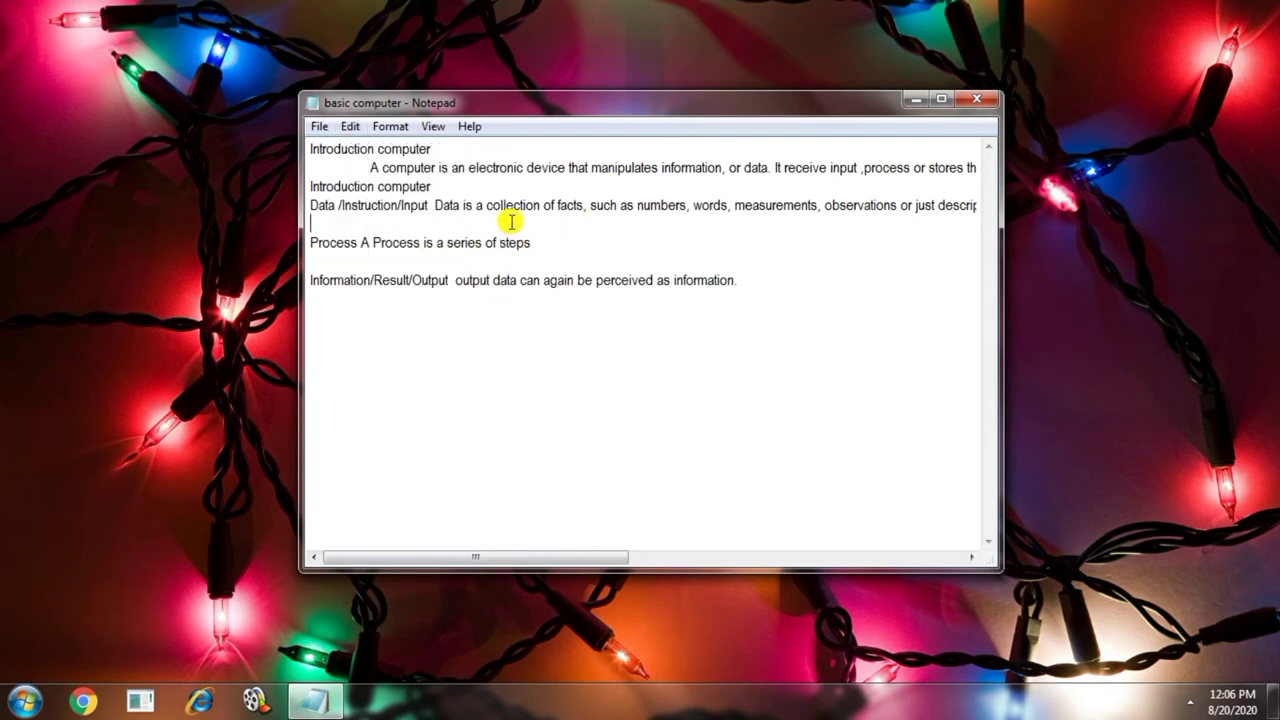
{"action": "left_click", "coordinate": [350, 127]}
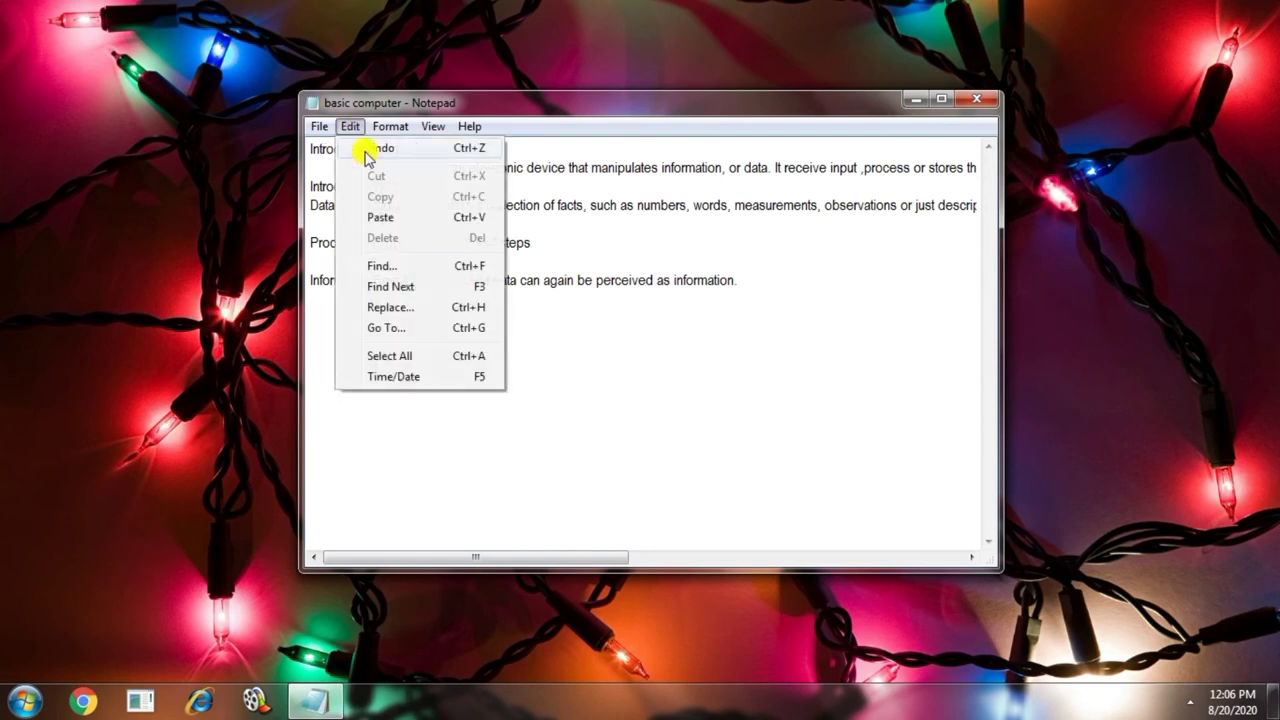
{"action": "left_click", "coordinate": [380, 266]}
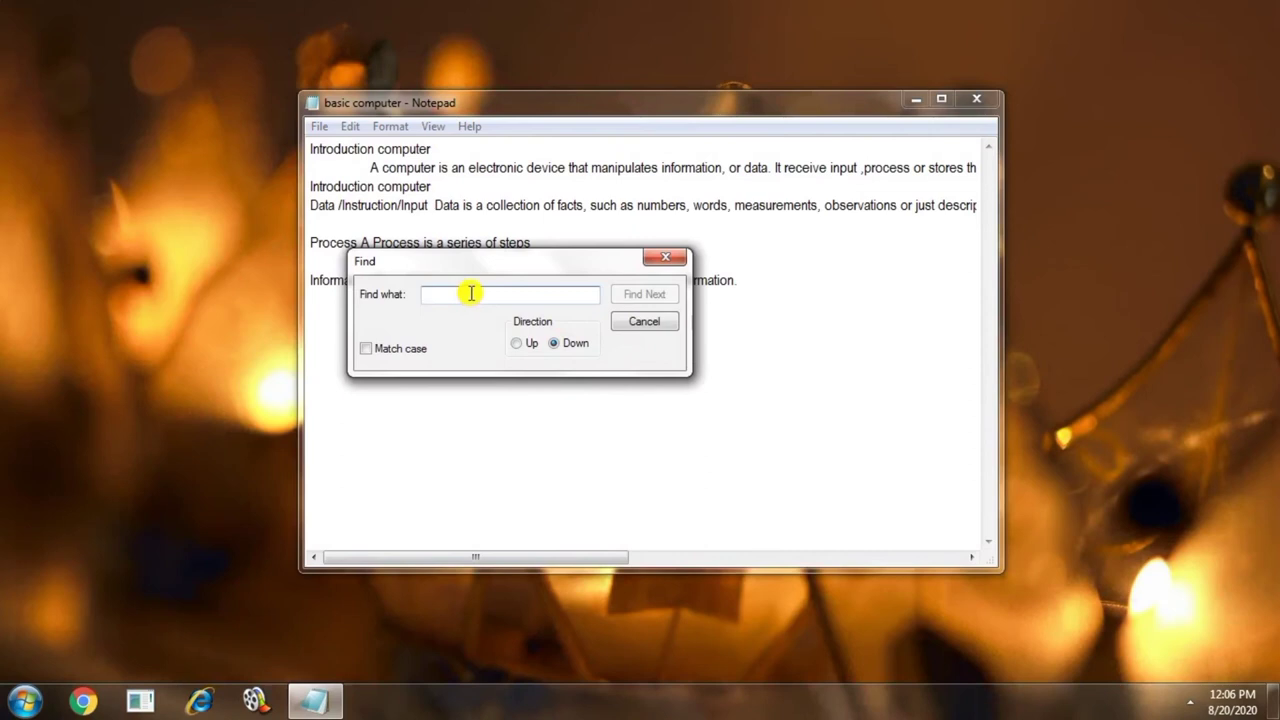
{"action": "type", "text": "or"}
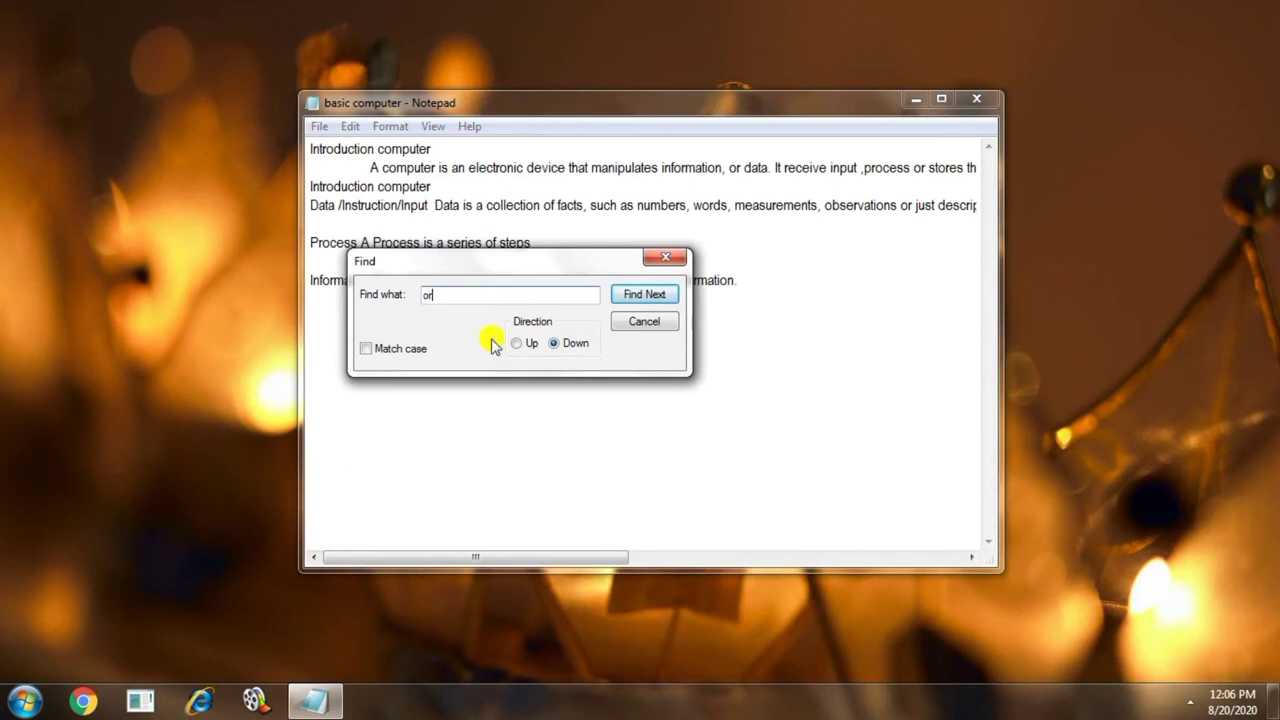
{"action": "left_click", "coordinate": [626, 294]}
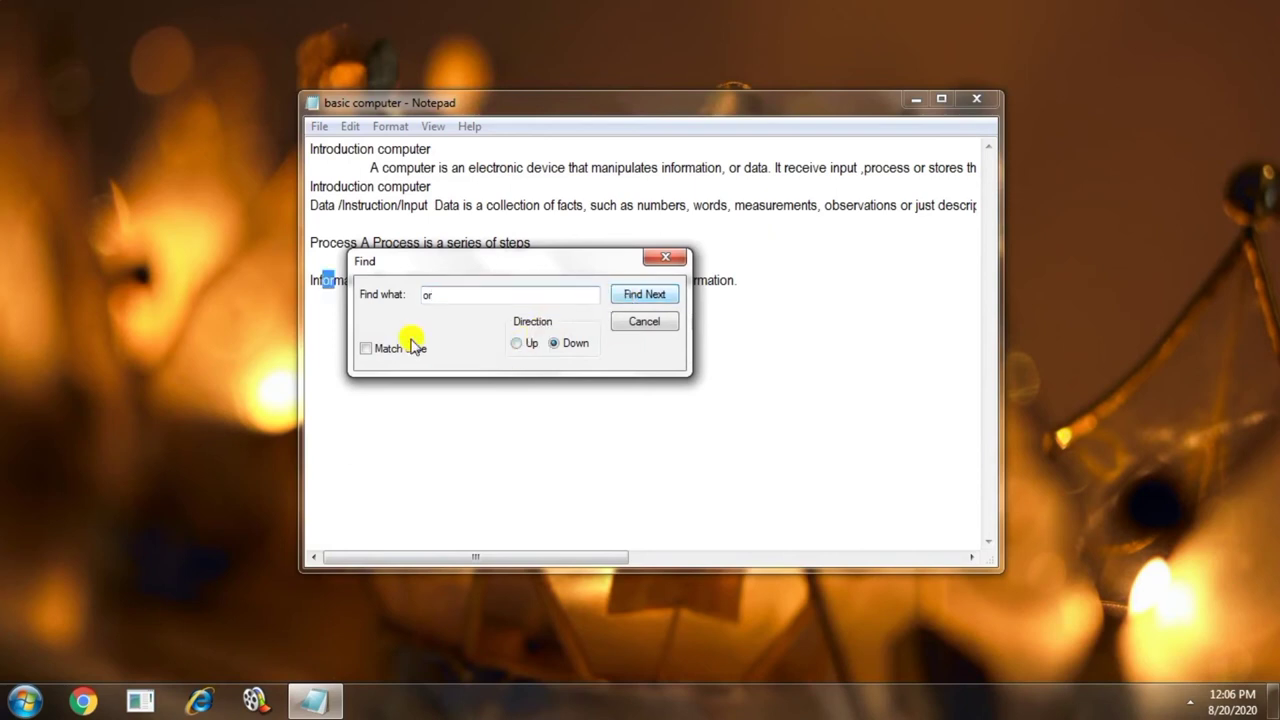
{"action": "left_click_drag", "start_coordinate": [440, 262], "coordinate": [597, 282]}
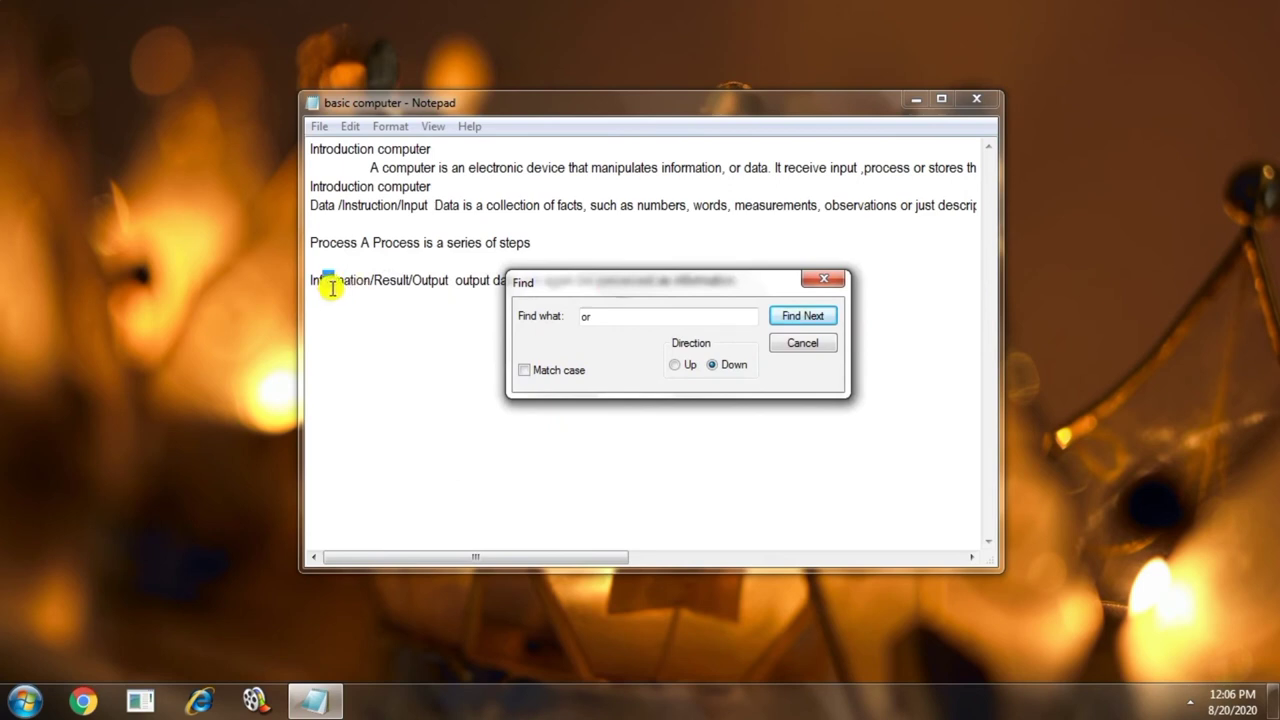
{"action": "left_click", "coordinate": [799, 318]}
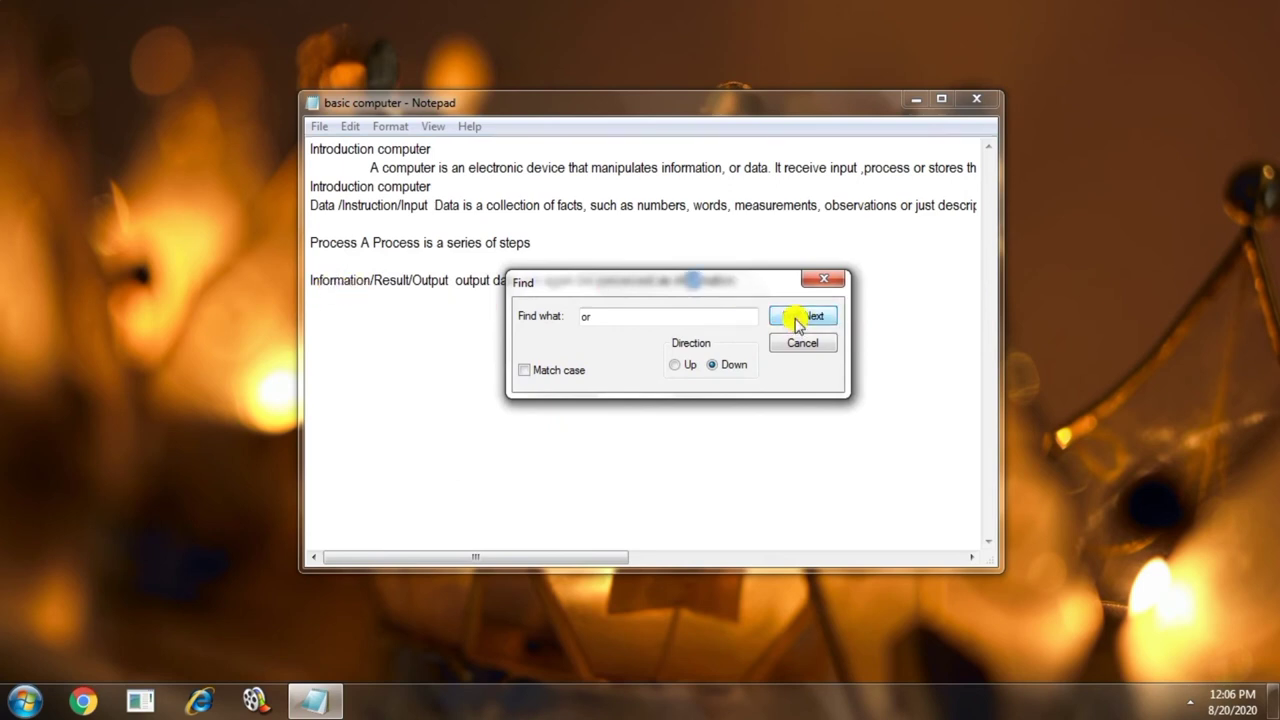
Move the Find dialog away from the last text line, repeat the search for "or", and close it.
{"action": "left_click_drag", "start_coordinate": [717, 266], "coordinate": [718, 373]}
{"action": "left_click", "coordinate": [785, 404]}
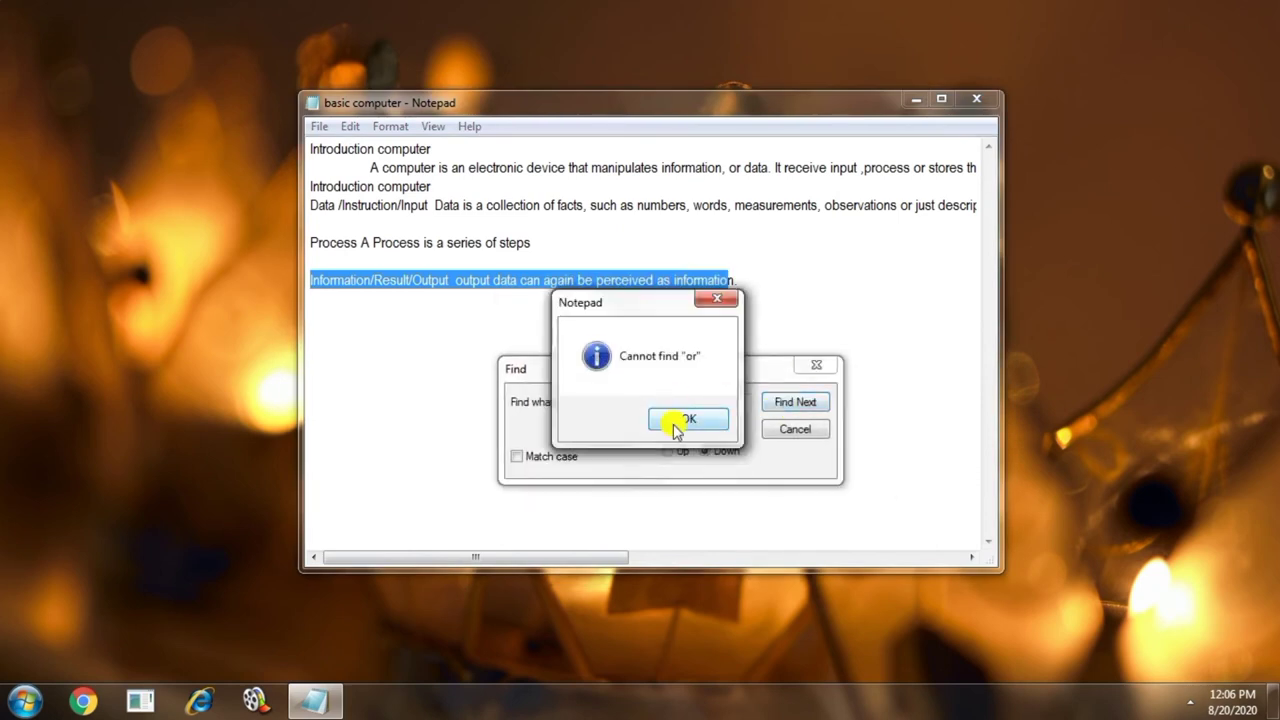
{"action": "left_click", "coordinate": [680, 424]}
{"action": "left_click", "coordinate": [820, 365]}
Place the cursor within "perceived" in the last line and find the next "or" from there.
{"action": "left_click", "coordinate": [646, 314]}
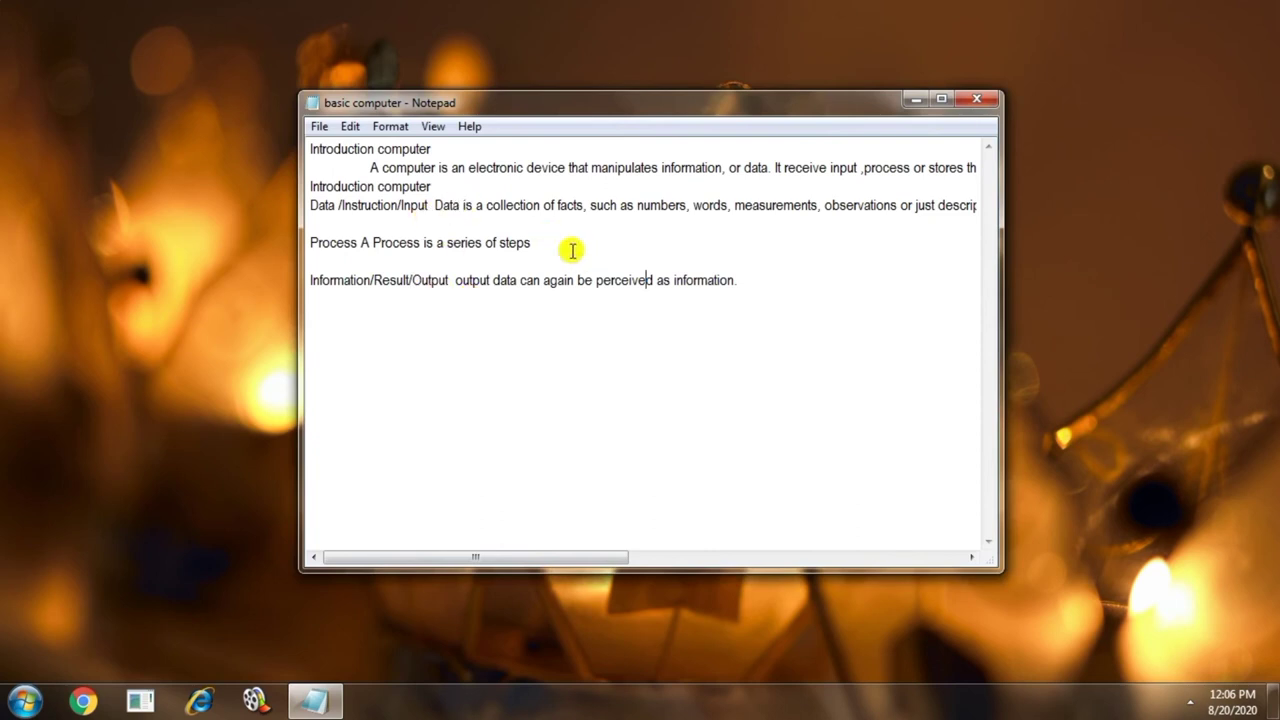
{"action": "left_click", "coordinate": [348, 126]}
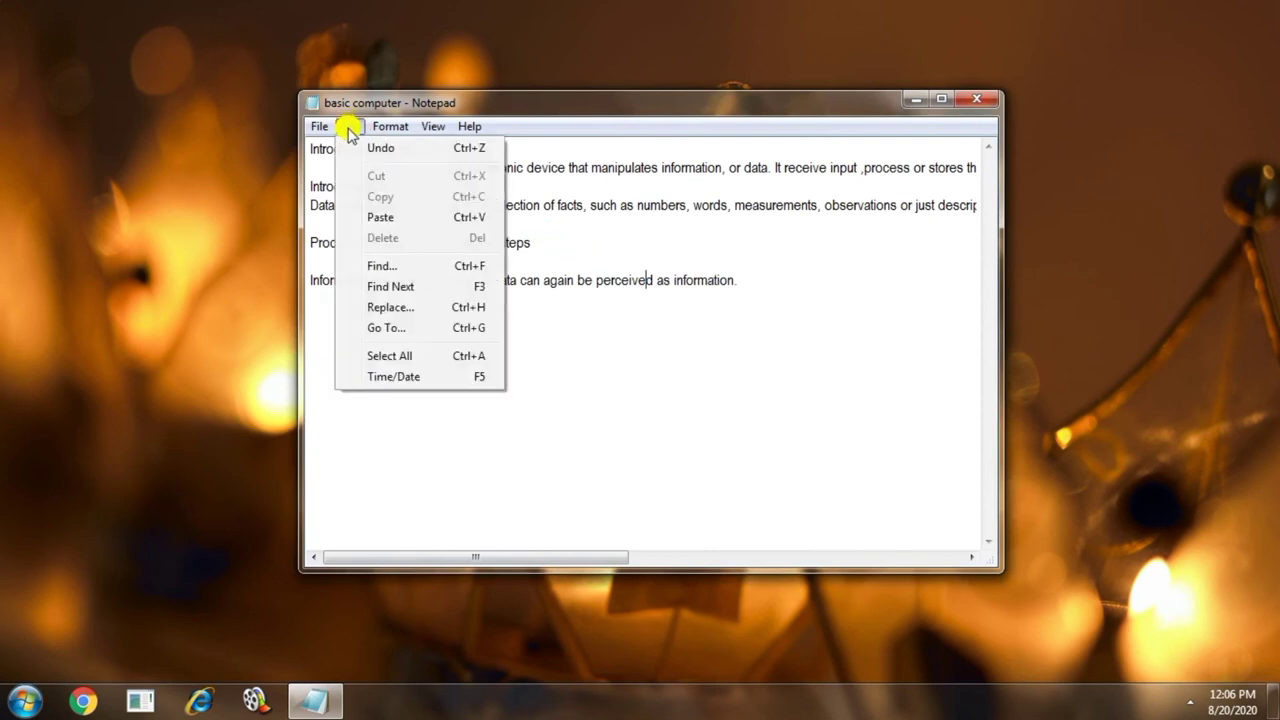
{"action": "left_click", "coordinate": [384, 286]}
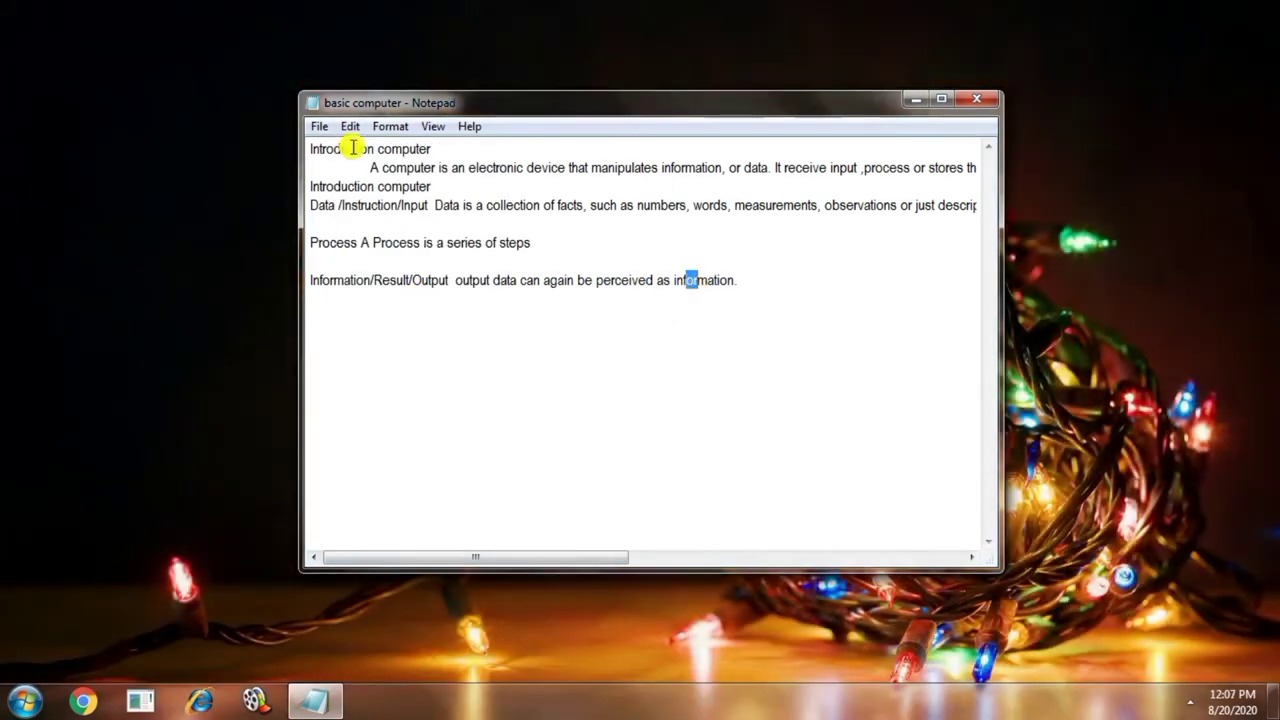
Replace every occurrence of "computer" in the document with "laptop" and close the Replace dialog.
{"action": "left_click", "coordinate": [350, 126]}
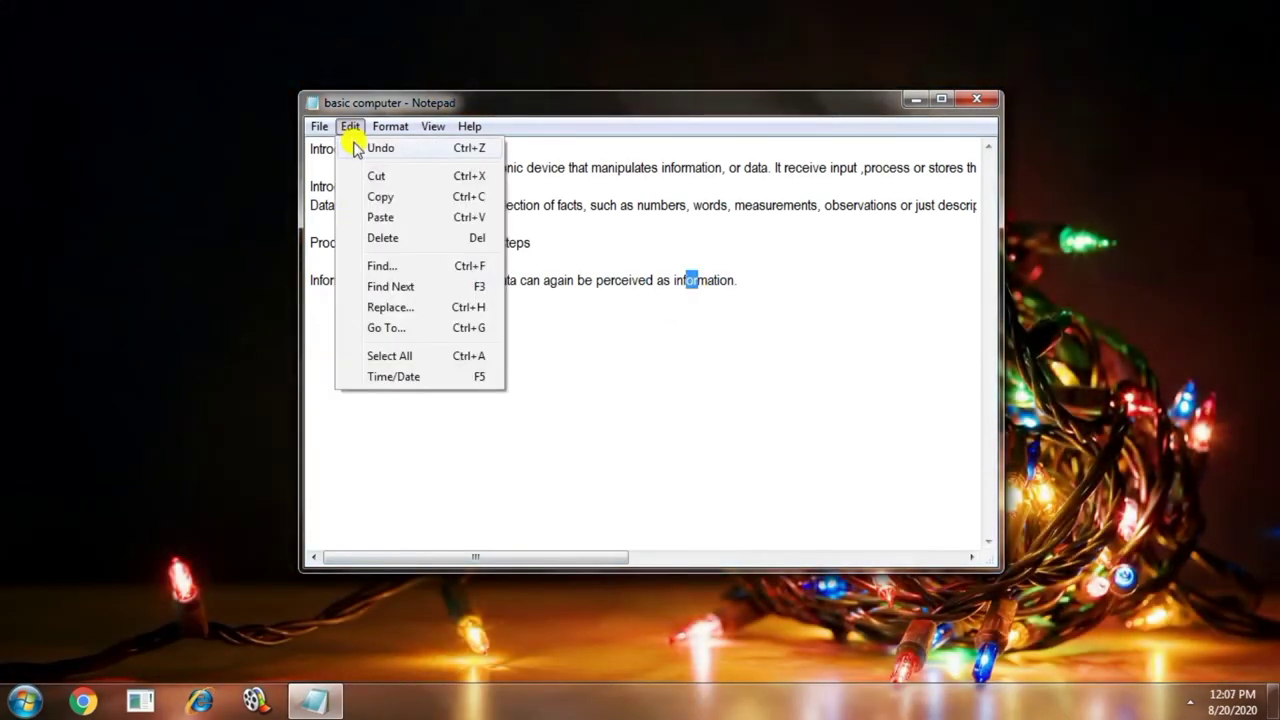
{"action": "left_click", "coordinate": [392, 307]}
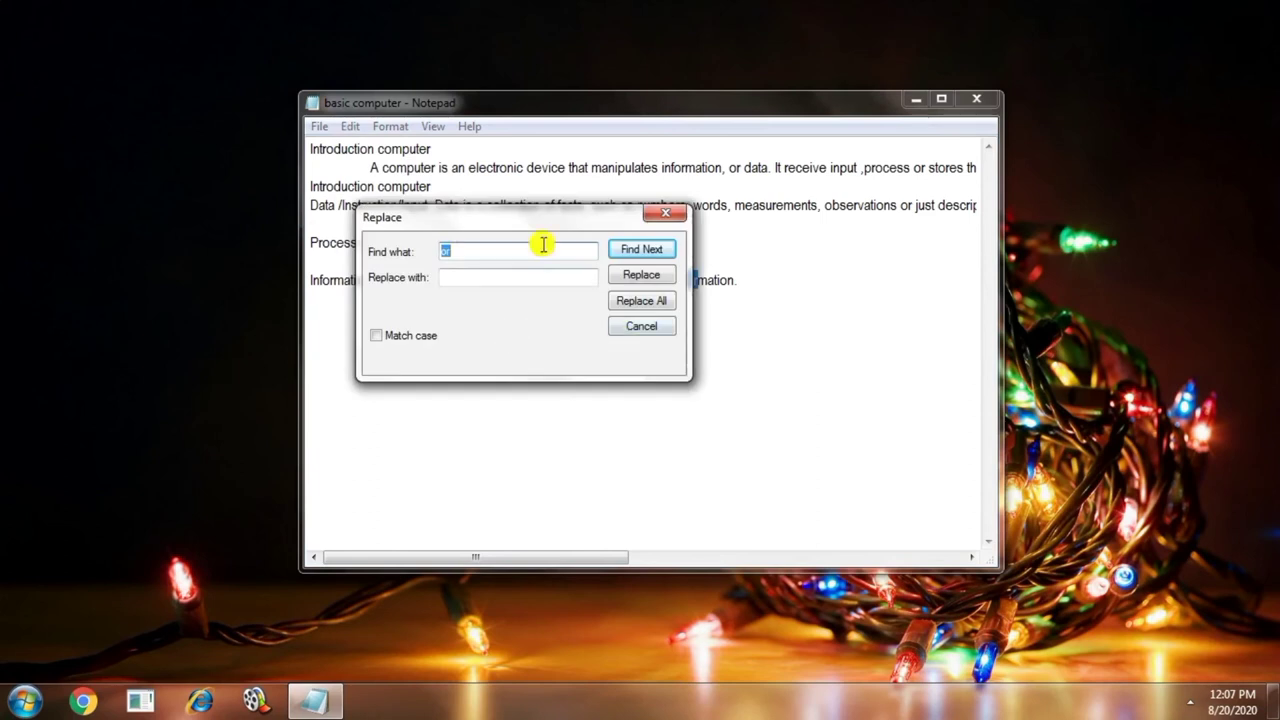
{"action": "left_click_drag", "start_coordinate": [523, 220], "coordinate": [679, 299]}
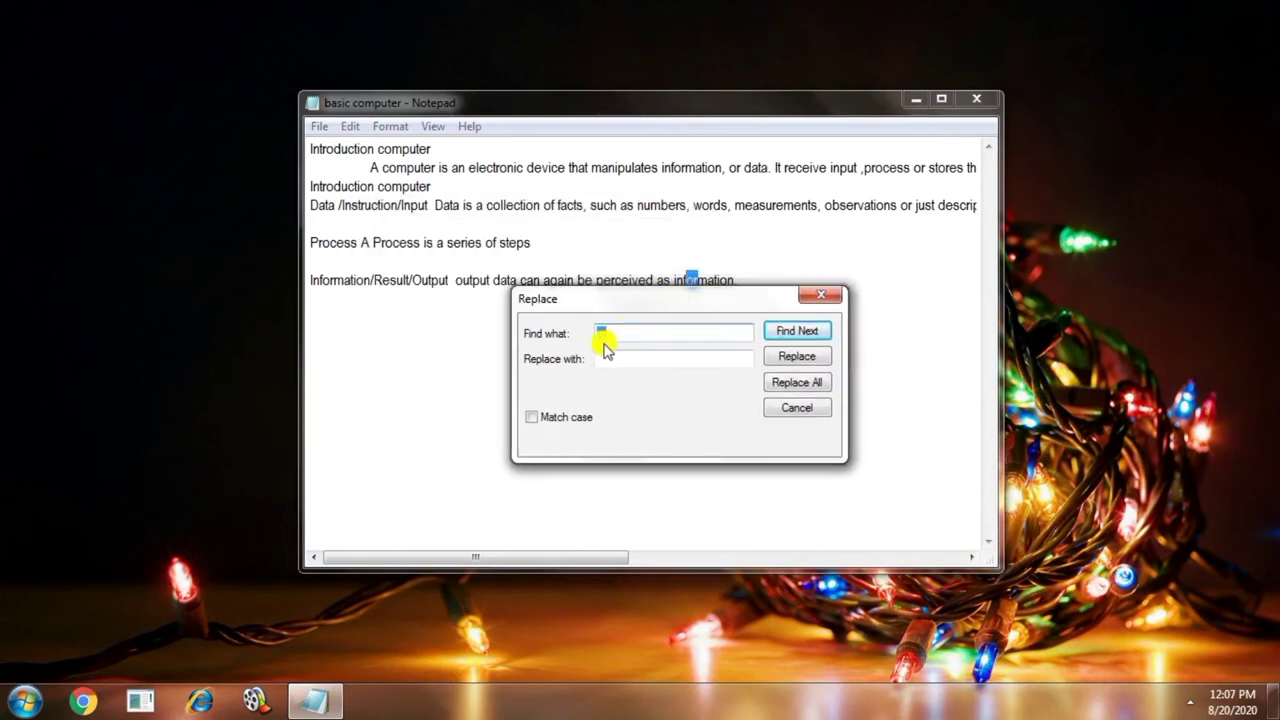
{"action": "left_click_drag", "start_coordinate": [617, 331], "coordinate": [553, 341]}
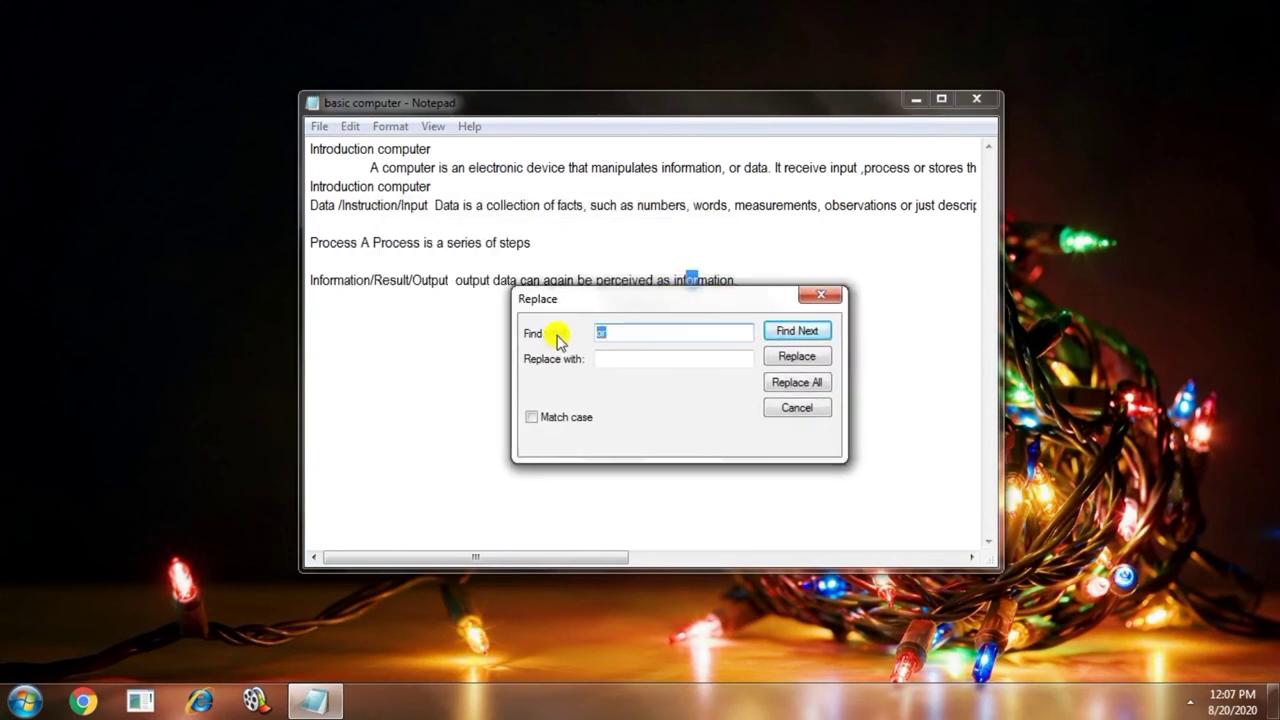
{"action": "key", "text": "BackSpace"}
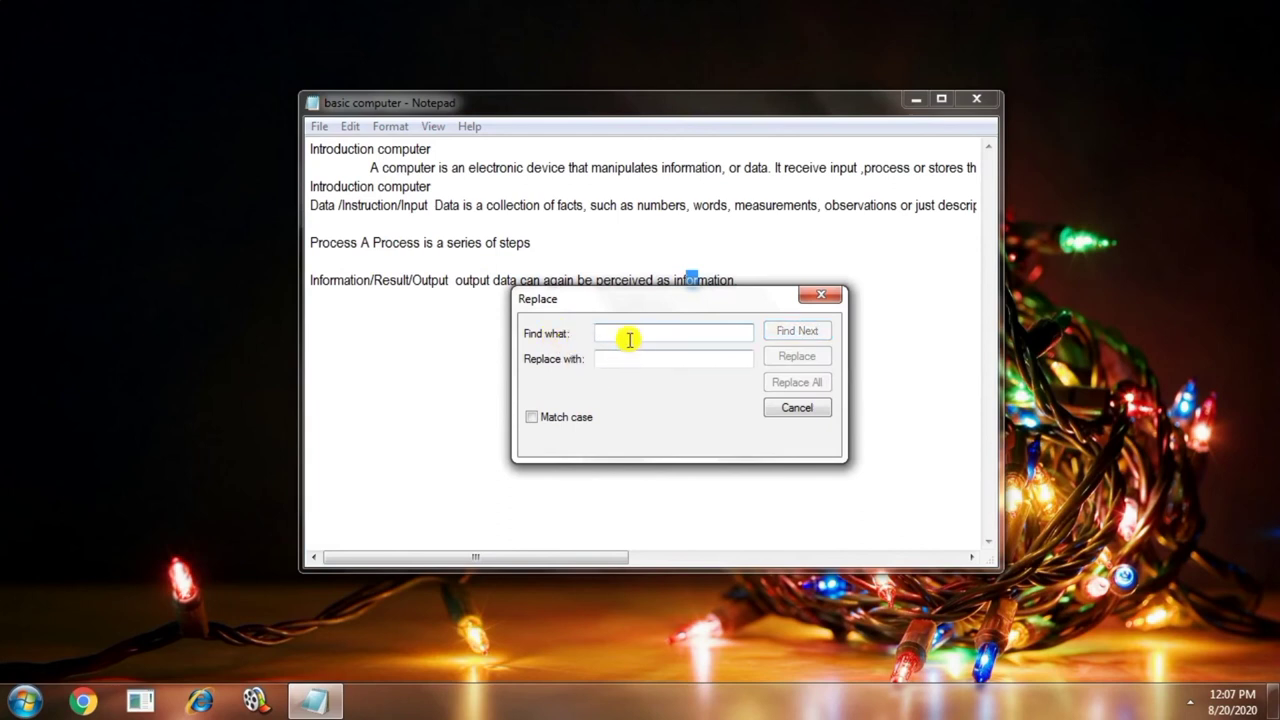
{"action": "type", "text": "computer"}
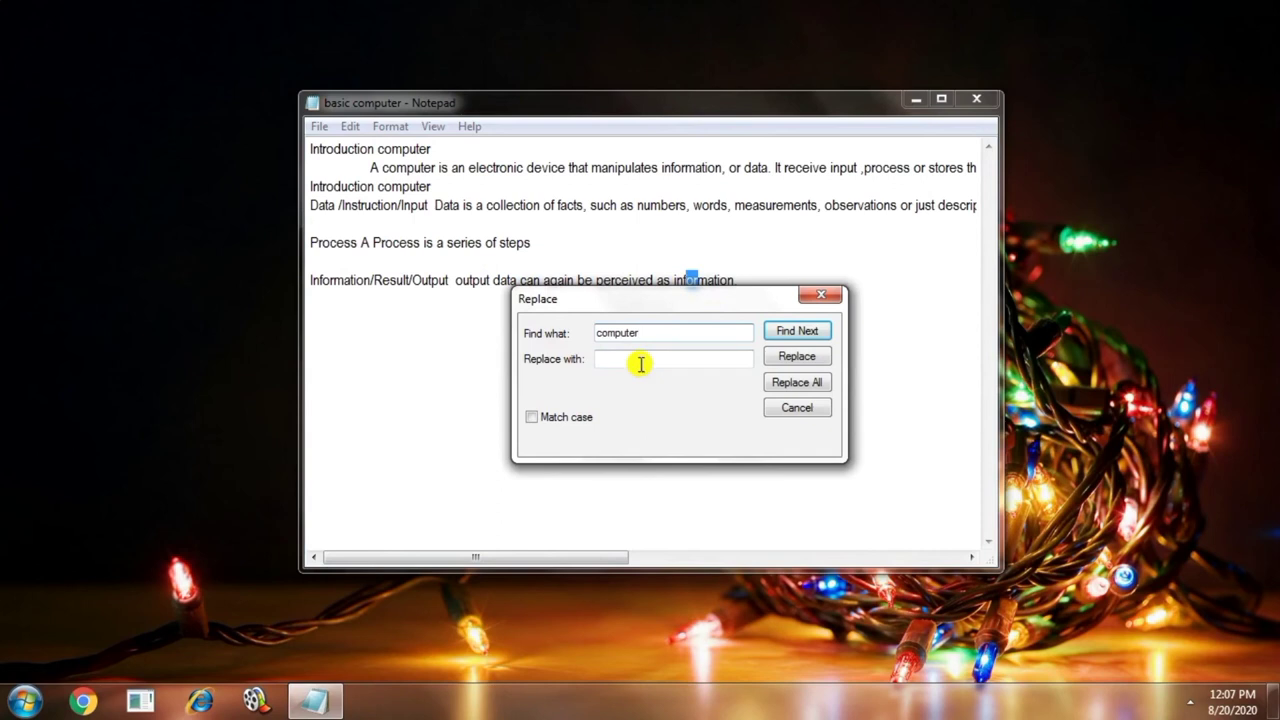
{"action": "left_click", "coordinate": [643, 359]}
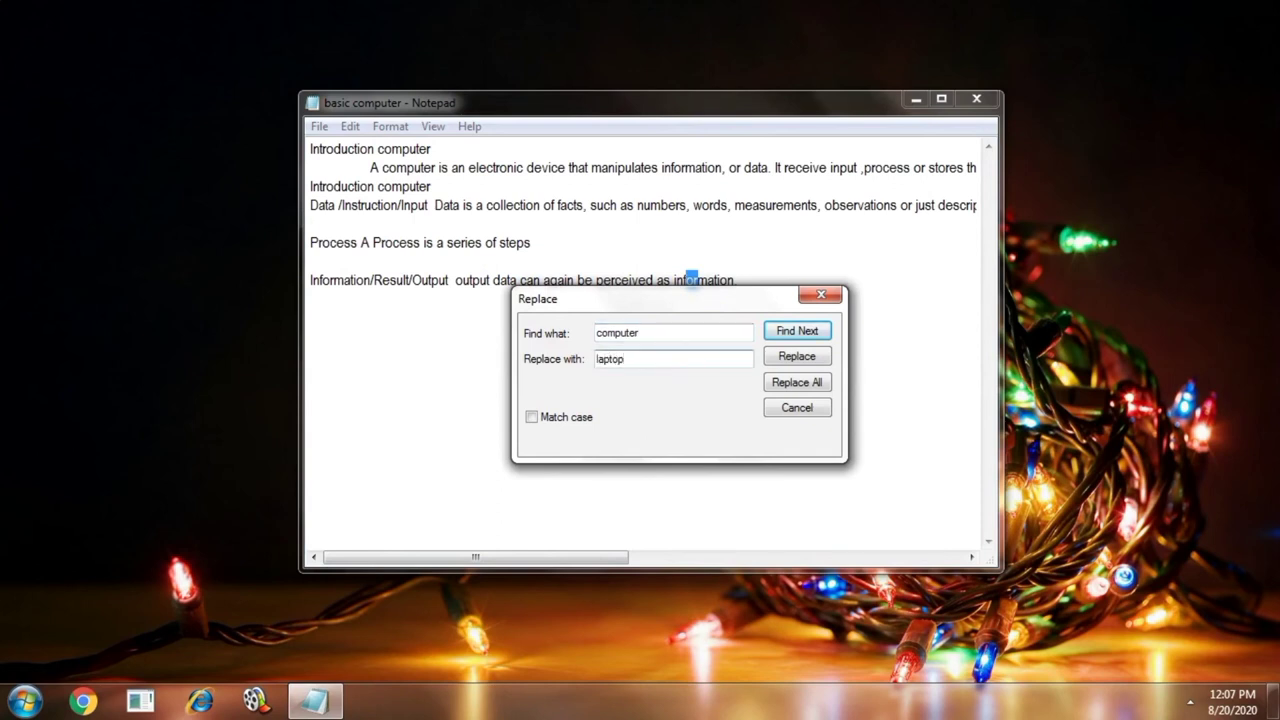
{"action": "left_click", "coordinate": [795, 382]}
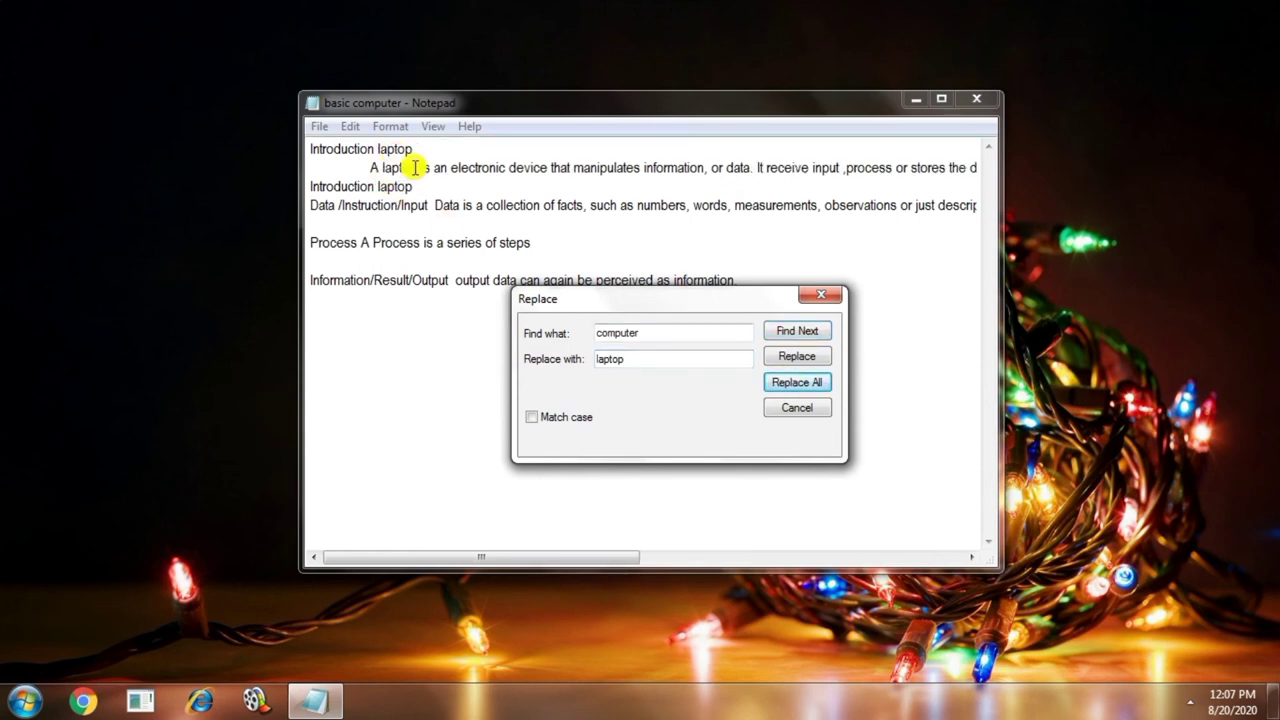
{"action": "left_click", "coordinate": [823, 294]}
Use Go To Line to jump to the line beginning with "Data /Instruction/Input".
{"action": "left_click", "coordinate": [350, 128]}
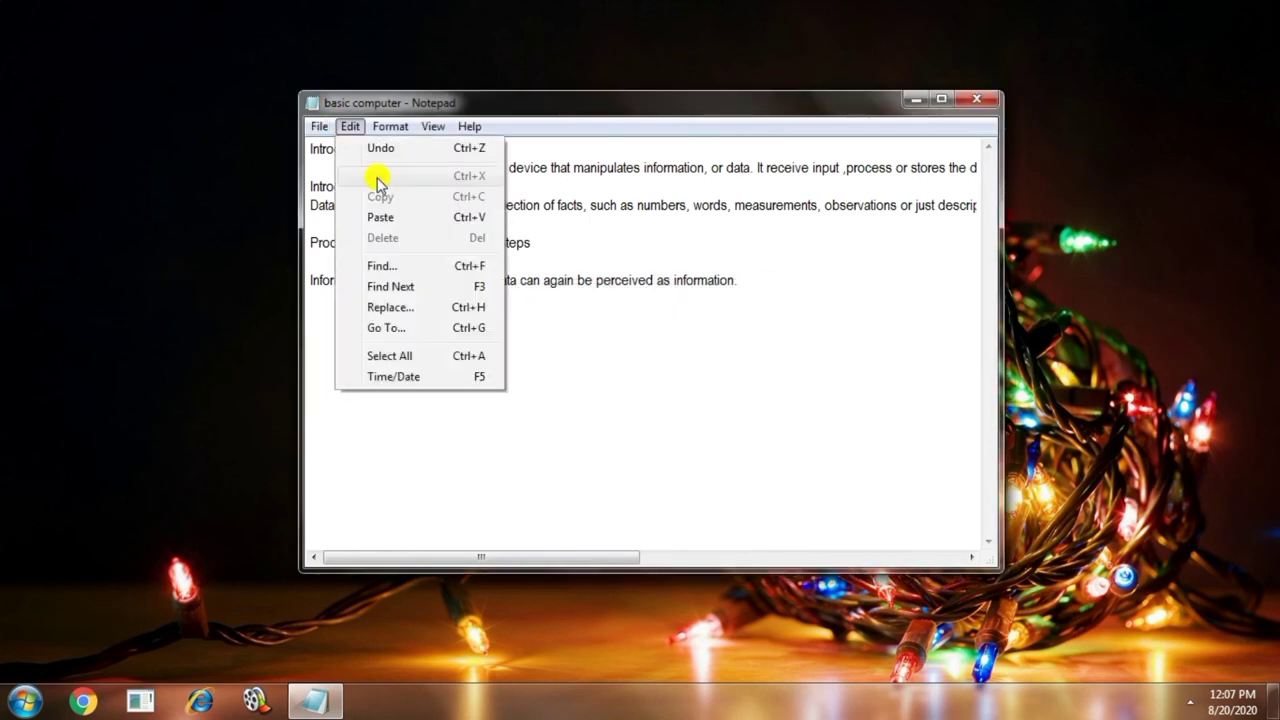
{"action": "left_click", "coordinate": [401, 330]}
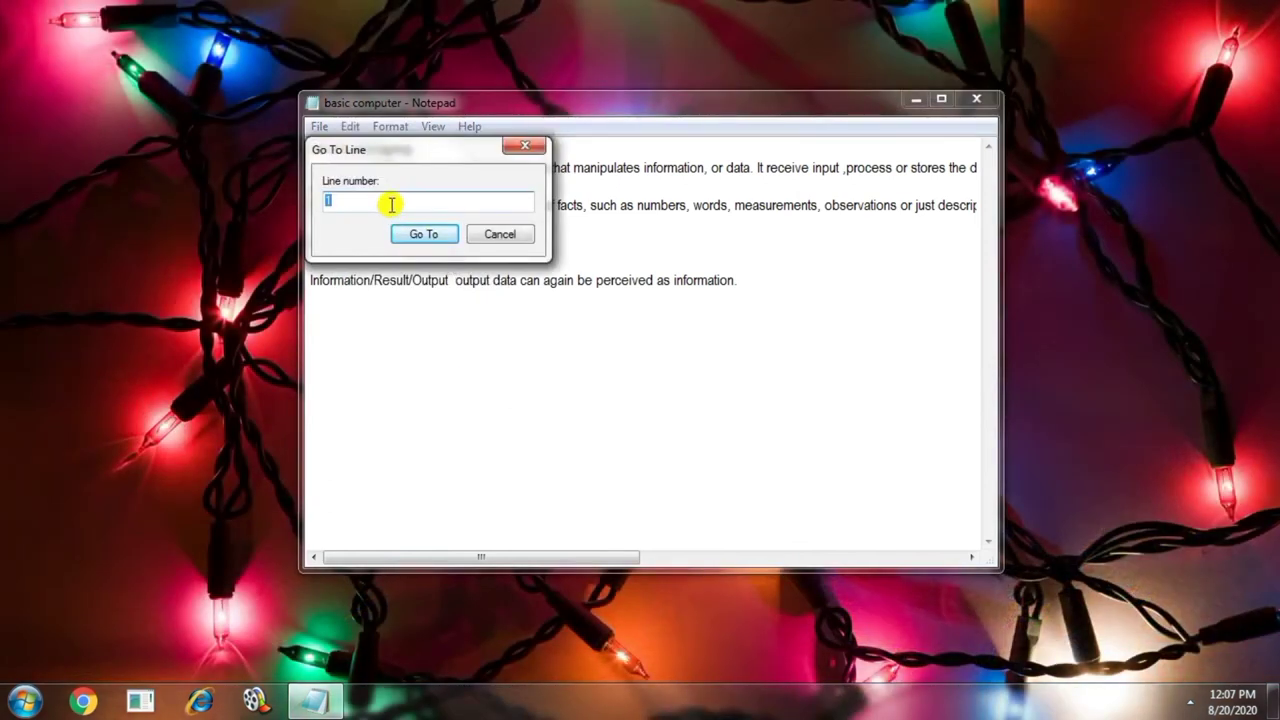
{"action": "left_click", "coordinate": [418, 238]}
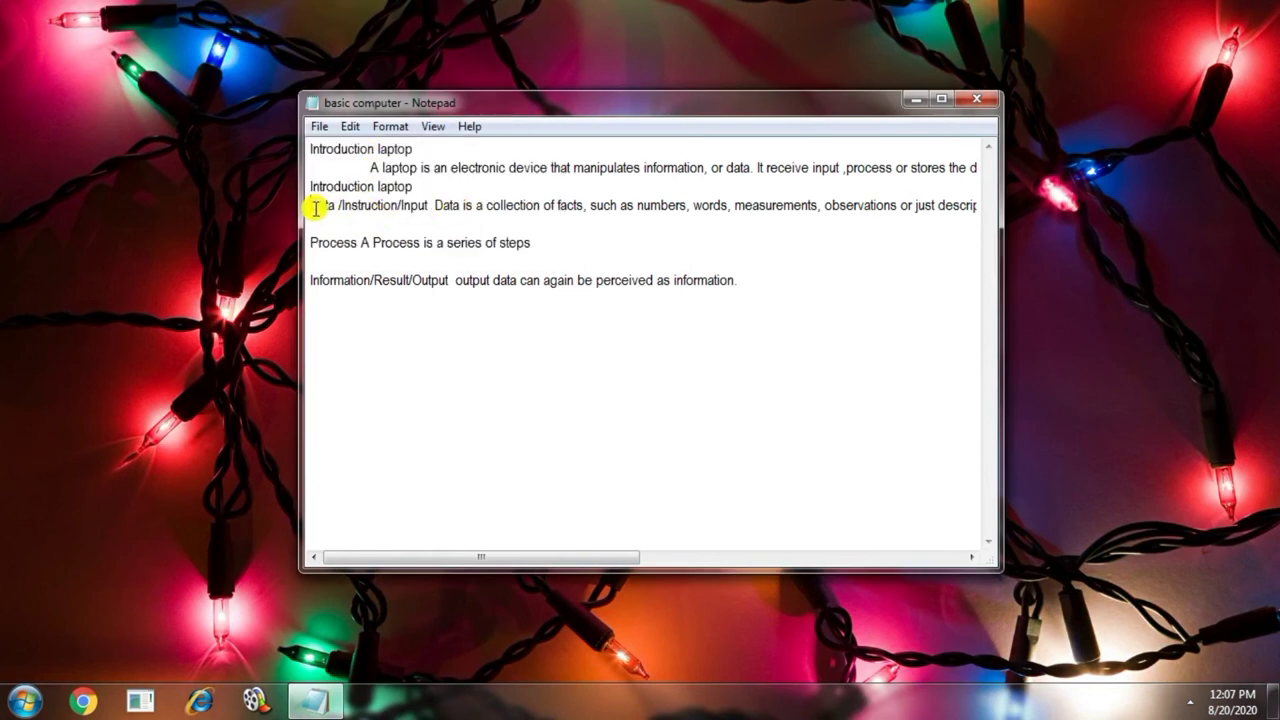
Select all of the document's text and clear the selection again.
{"action": "left_click", "coordinate": [352, 128]}
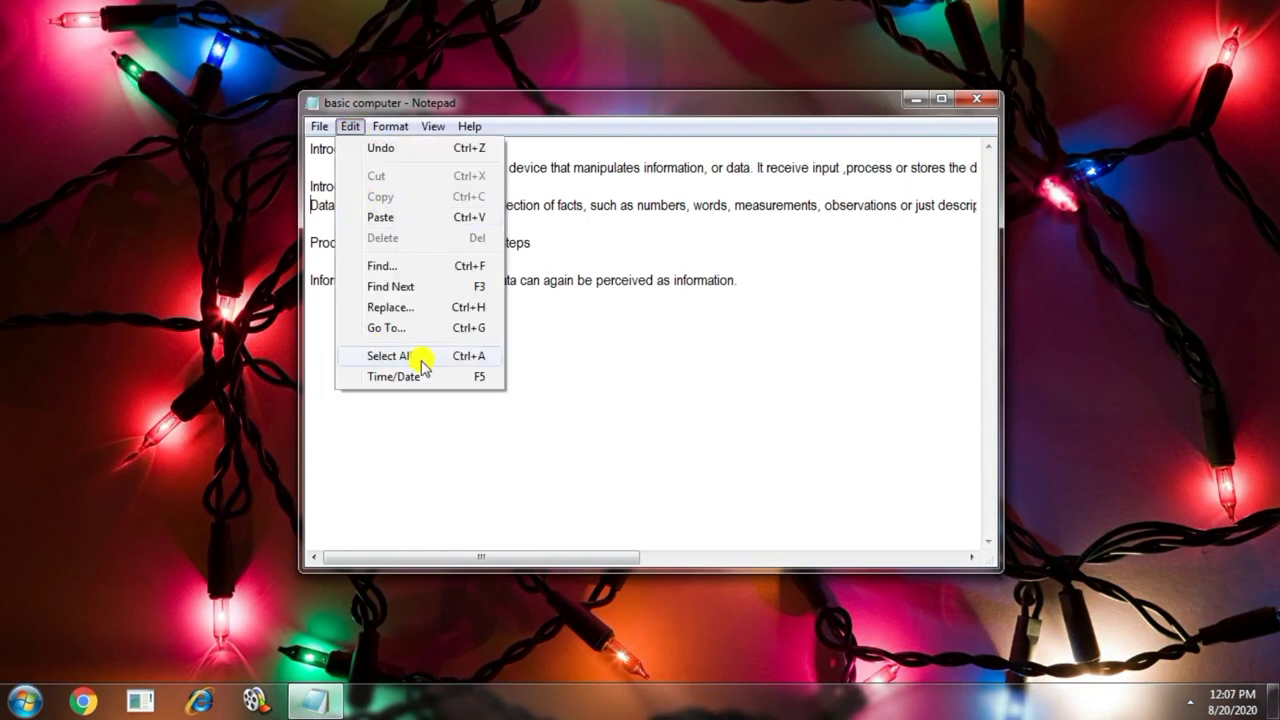
{"action": "left_click", "coordinate": [420, 357]}
{"action": "left_click", "coordinate": [350, 126]}
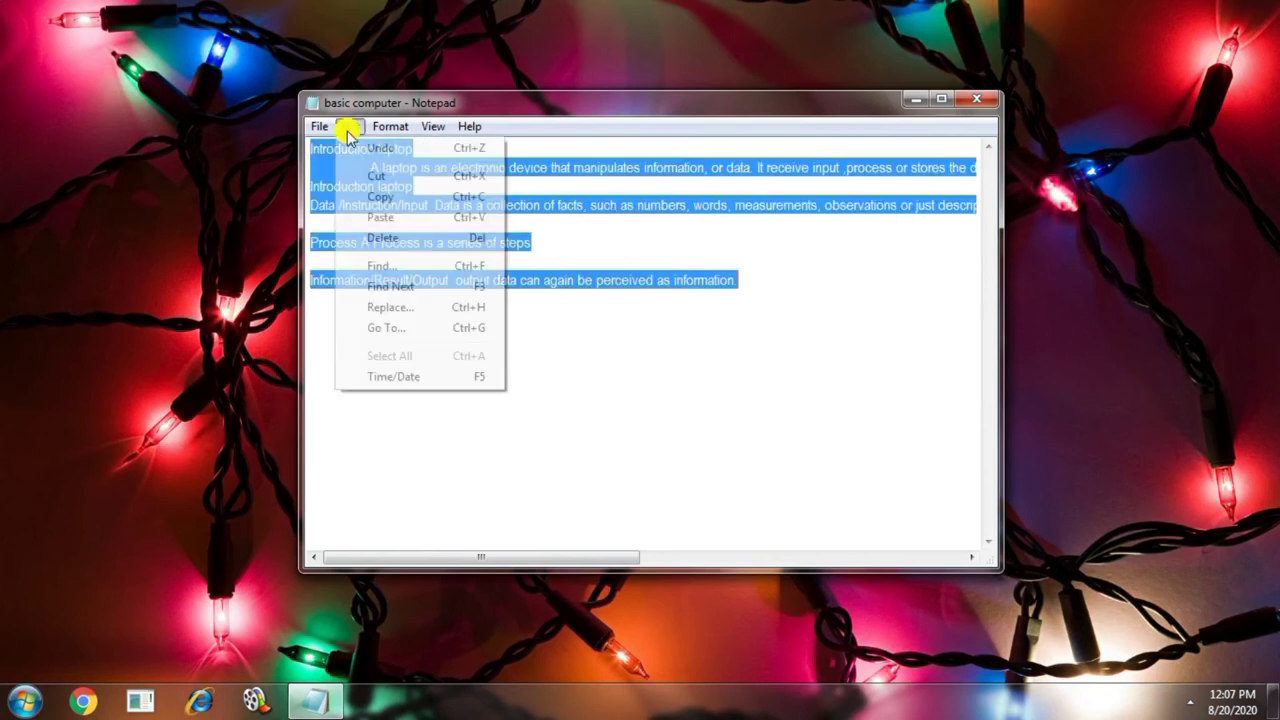
{"action": "left_click", "coordinate": [664, 354]}
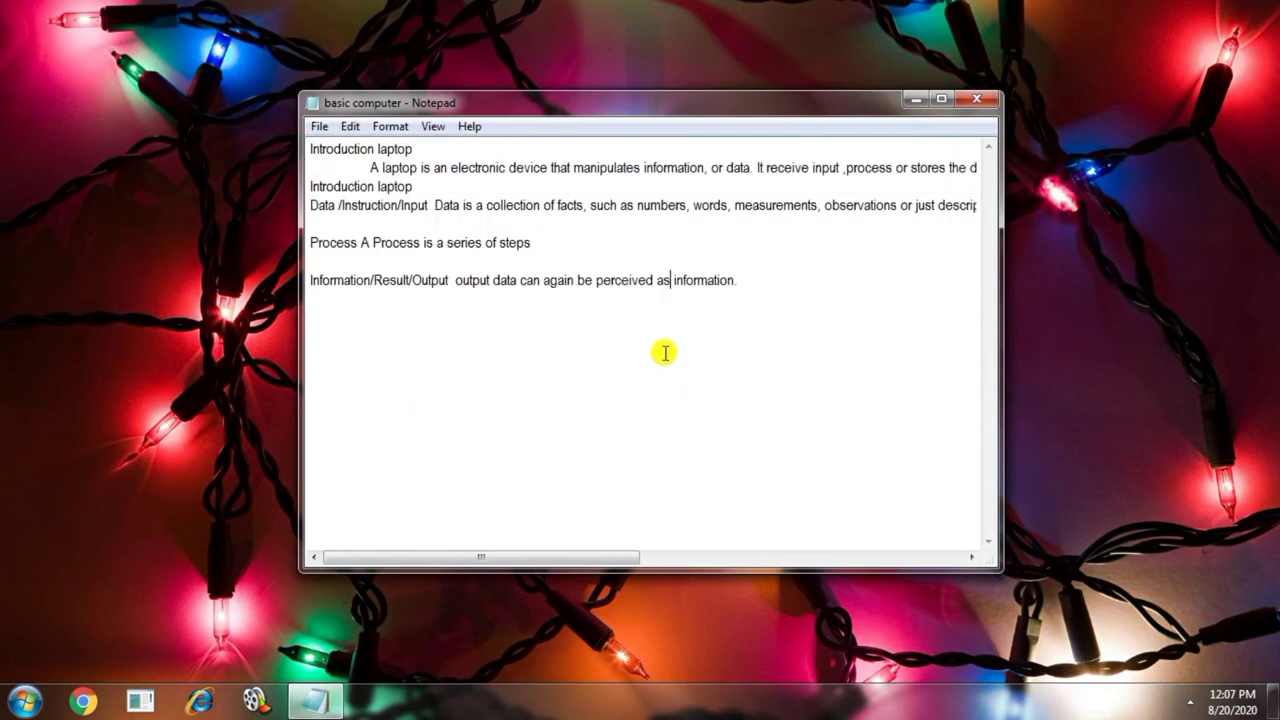
Insert the current time and date on a new line above the first "Introduction laptop" heading.
{"action": "left_click", "coordinate": [536, 243]}
{"action": "type", "text": "s"}
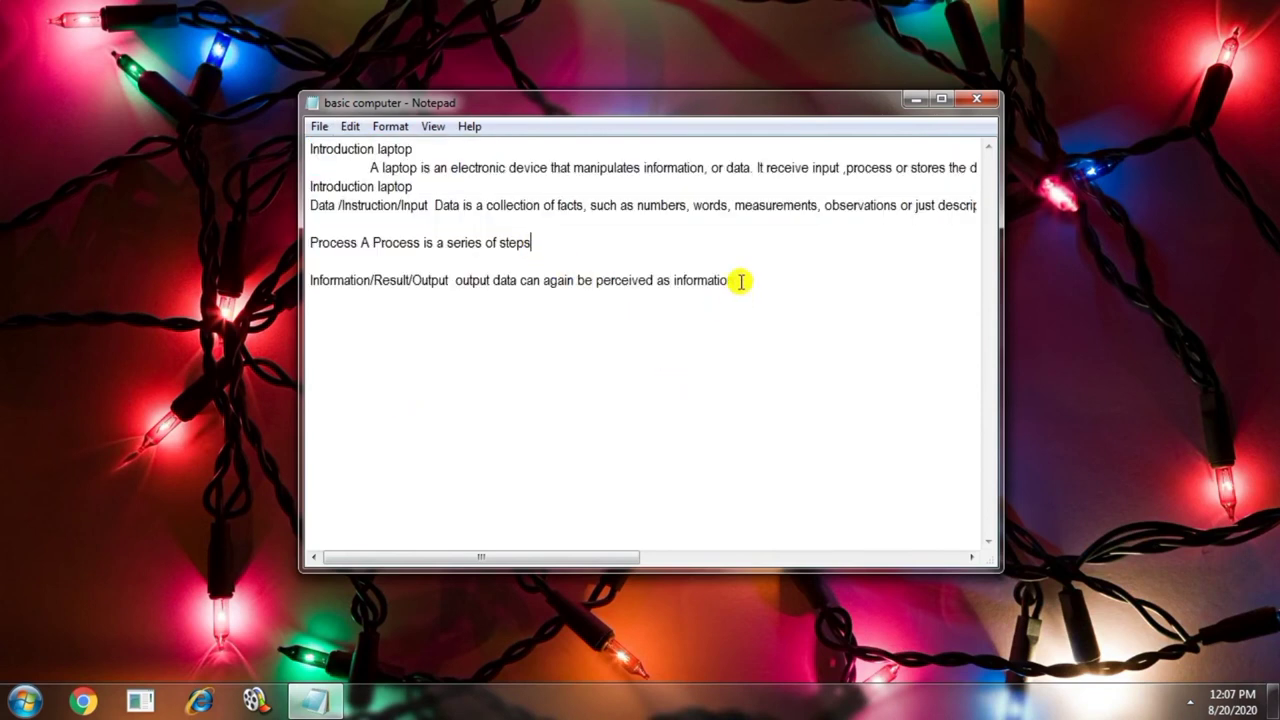
{"action": "left_click", "coordinate": [310, 149]}
{"action": "key", "text": "Return"}
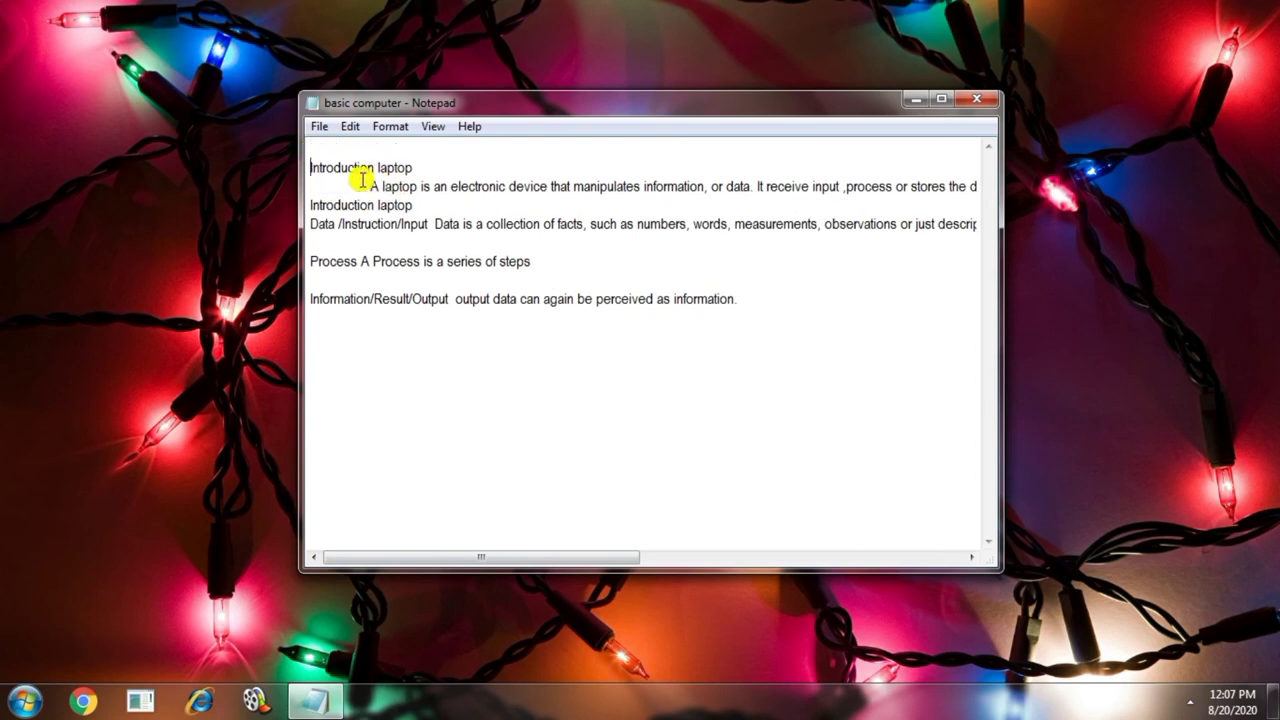
{"action": "left_click", "coordinate": [348, 127]}
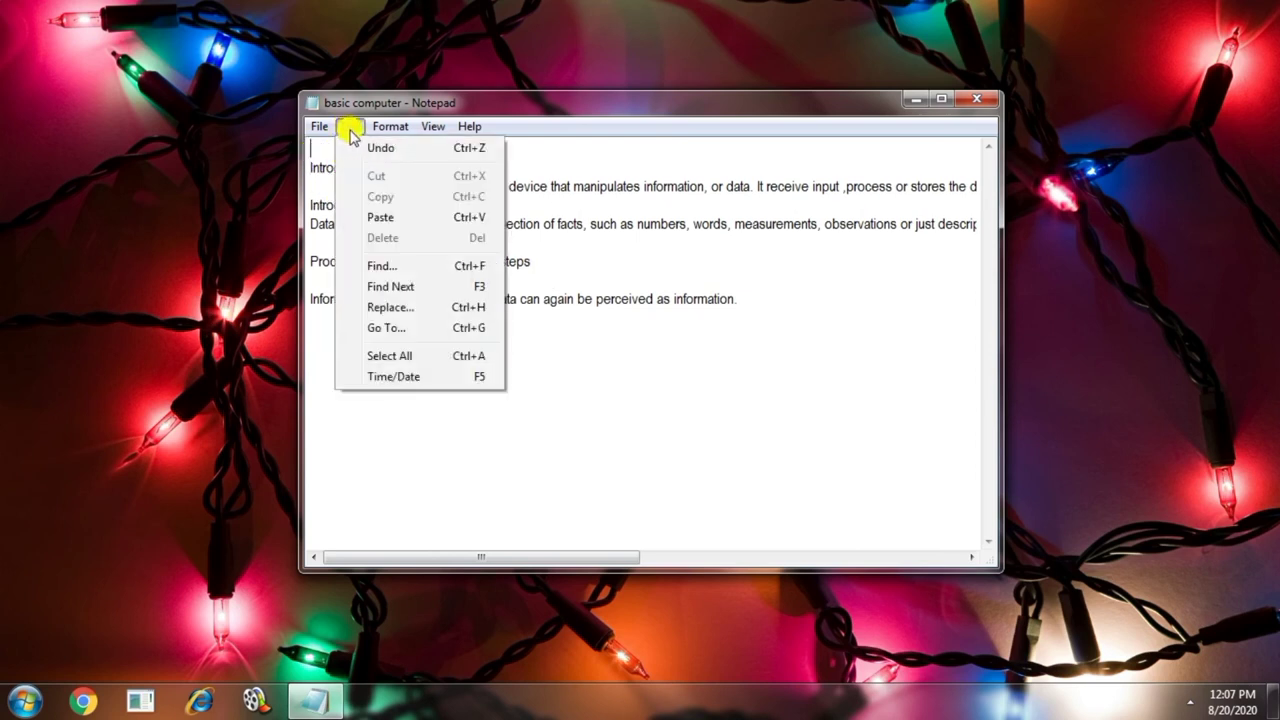
{"action": "left_click", "coordinate": [400, 376]}
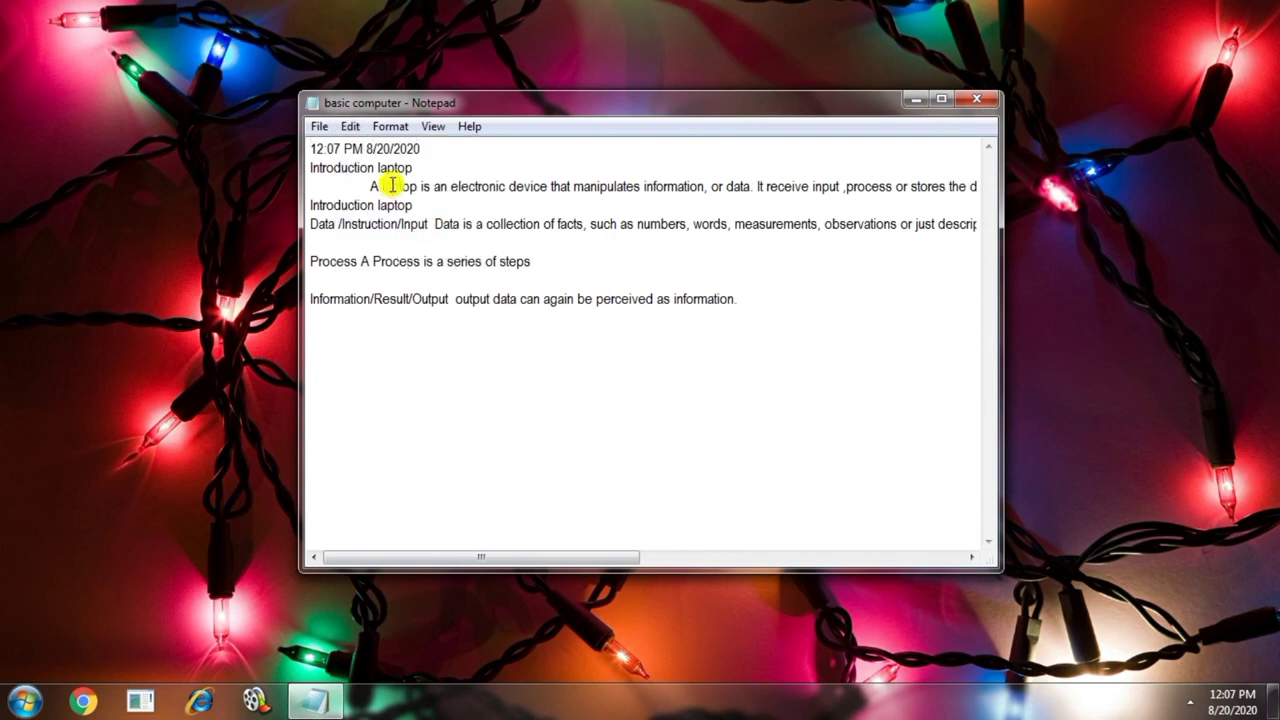
{"action": "left_click_drag", "start_coordinate": [429, 150], "coordinate": [286, 157]}
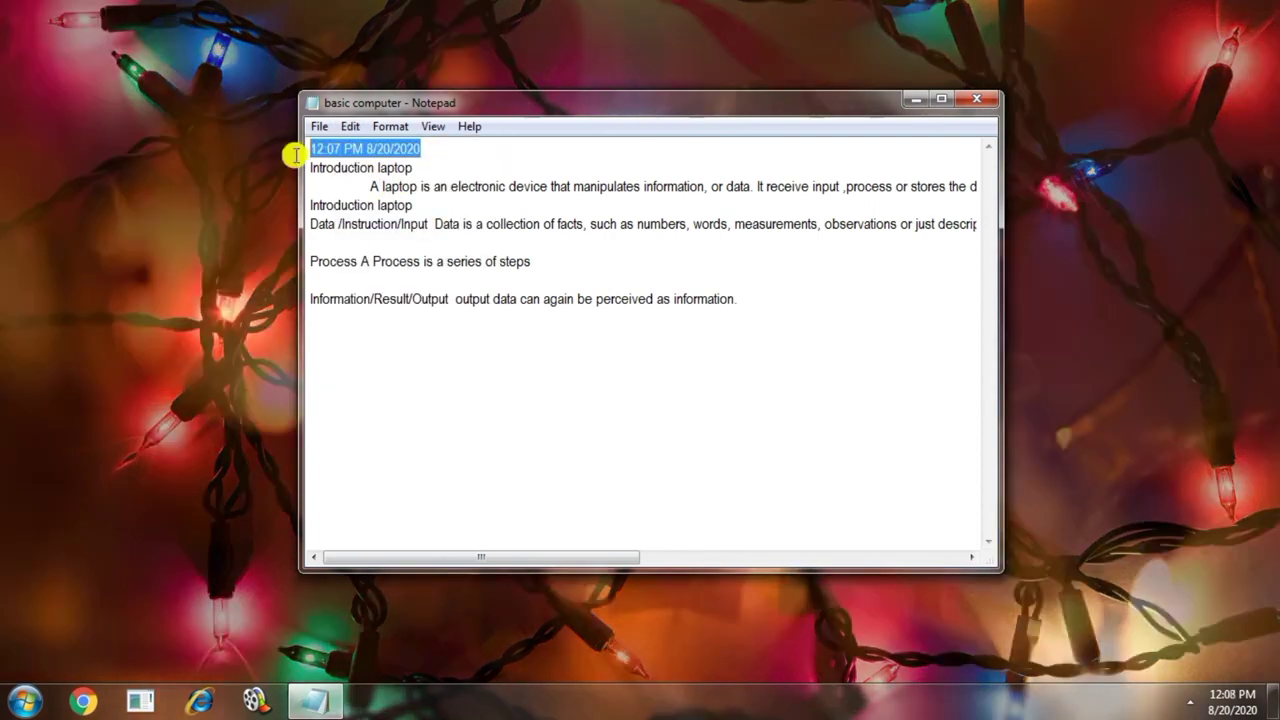
{"action": "left_click", "coordinate": [482, 186]}
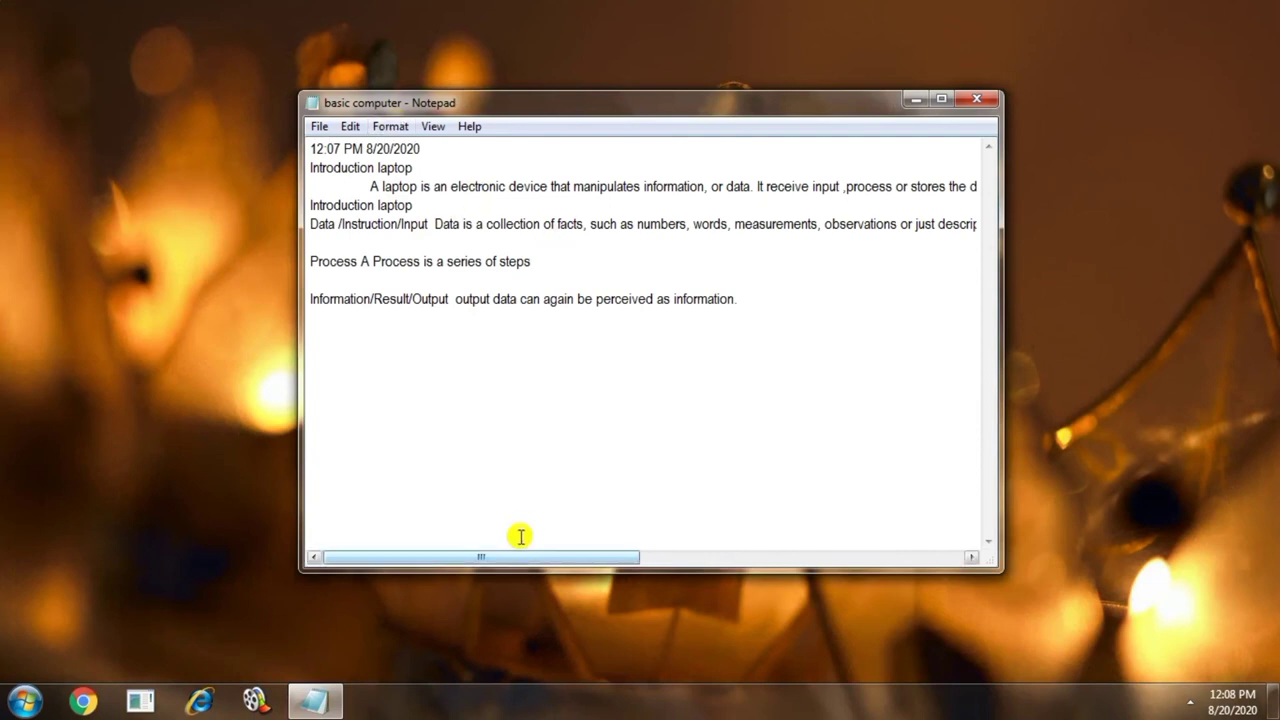
Turn on Word Wrap so the long lines fit the width of the window.
{"action": "left_click_drag", "start_coordinate": [534, 557], "coordinate": [335, 570]}
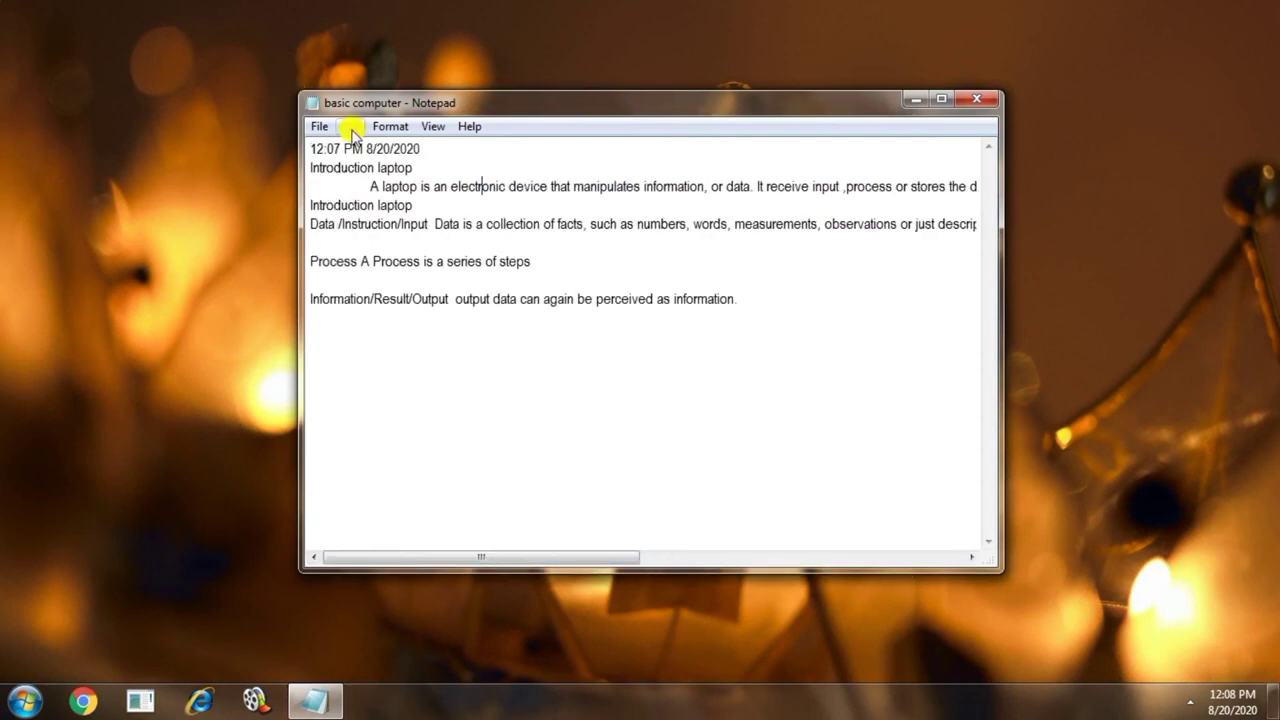
{"action": "left_click", "coordinate": [386, 128]}
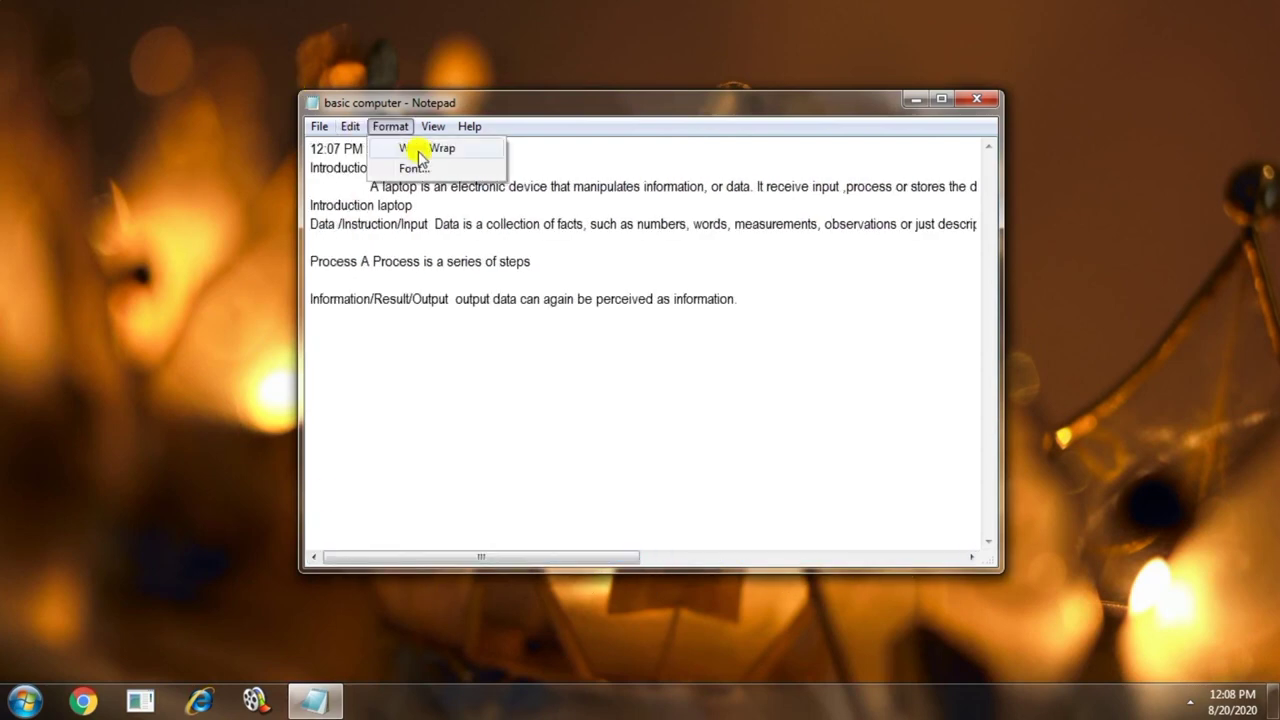
{"action": "left_click", "coordinate": [420, 150]}
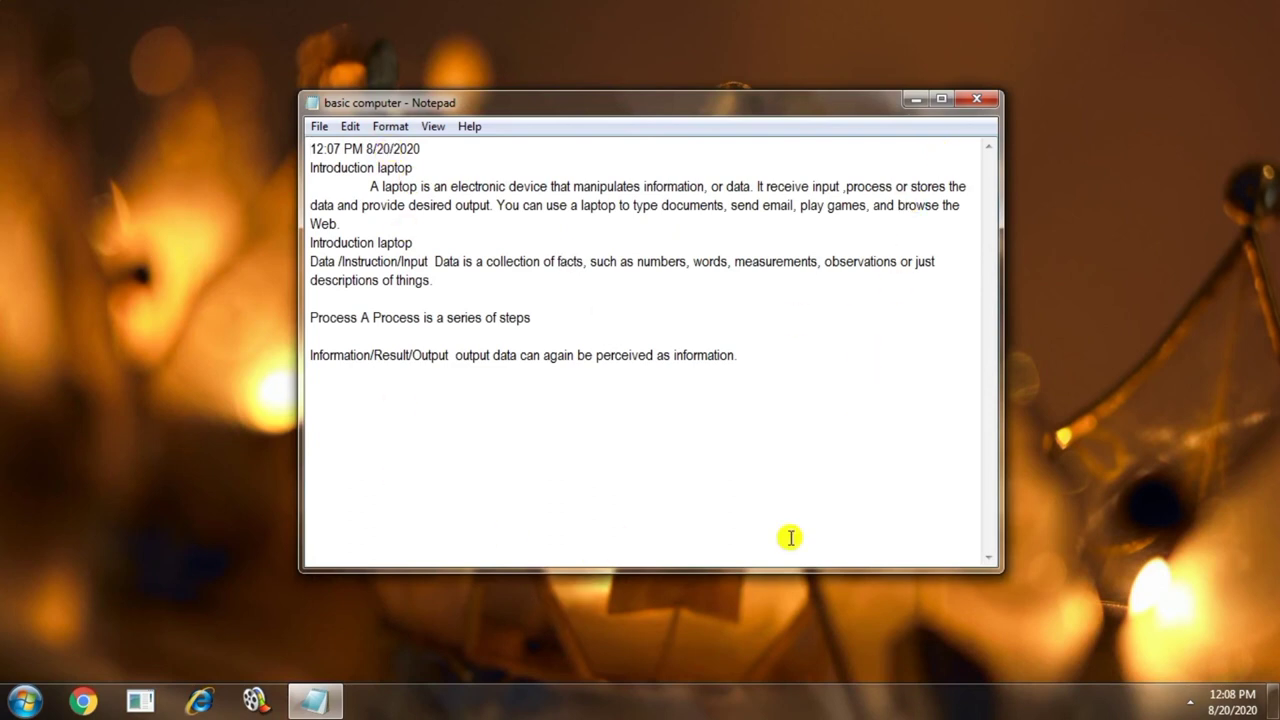
Set the document's font to Times New Roman, Bold, size 18.
{"action": "left_click", "coordinate": [391, 126]}
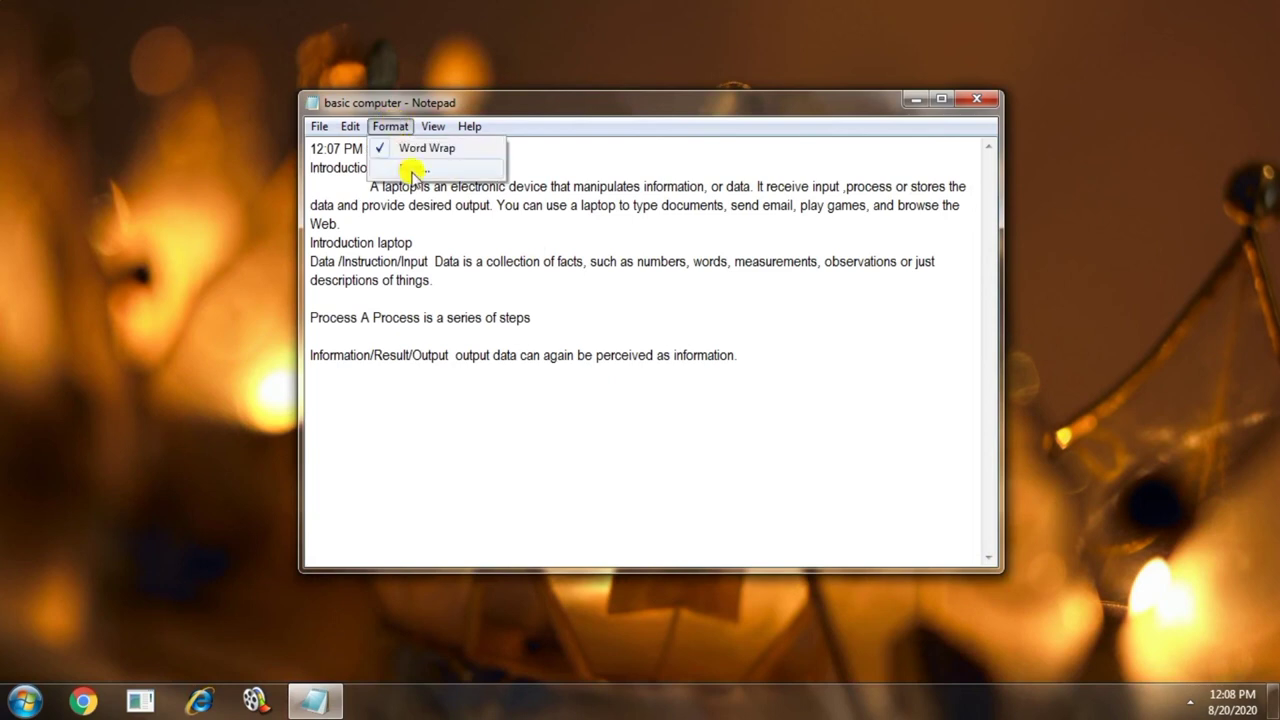
{"action": "left_click", "coordinate": [413, 170]}
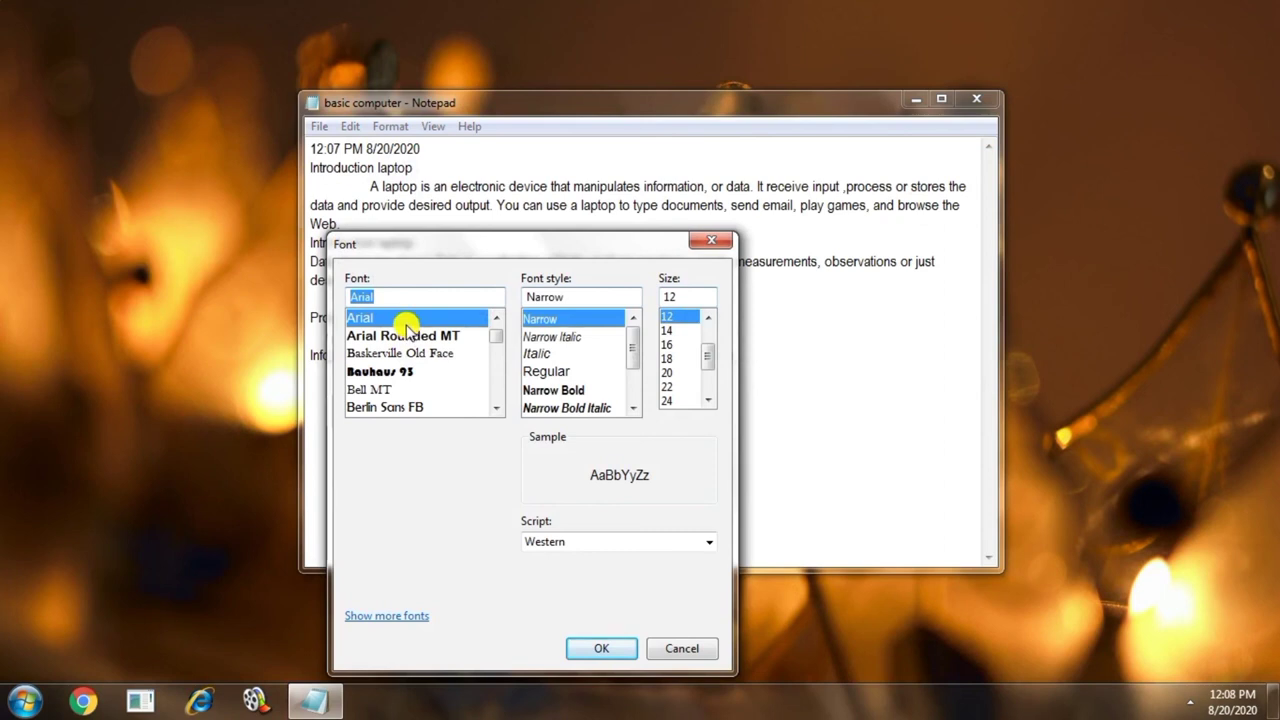
{"action": "type", "text": "t"}
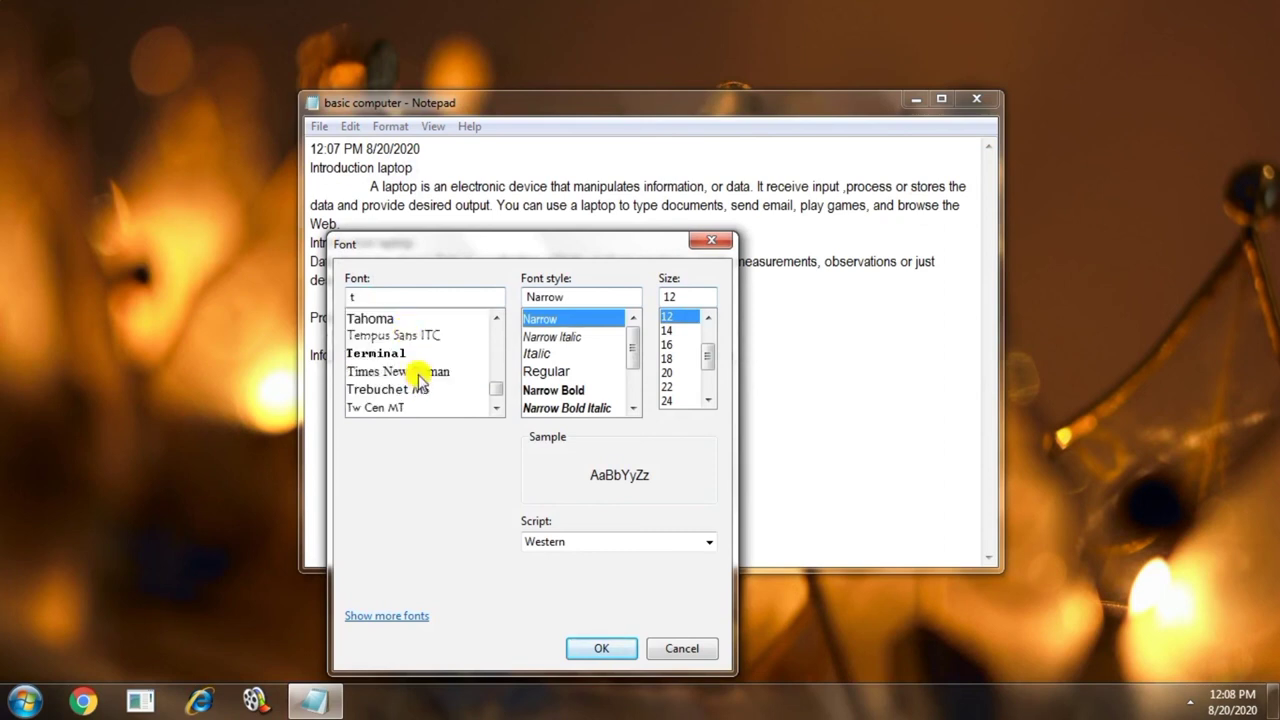
{"action": "left_click", "coordinate": [420, 371]}
{"action": "left_click", "coordinate": [540, 355]}
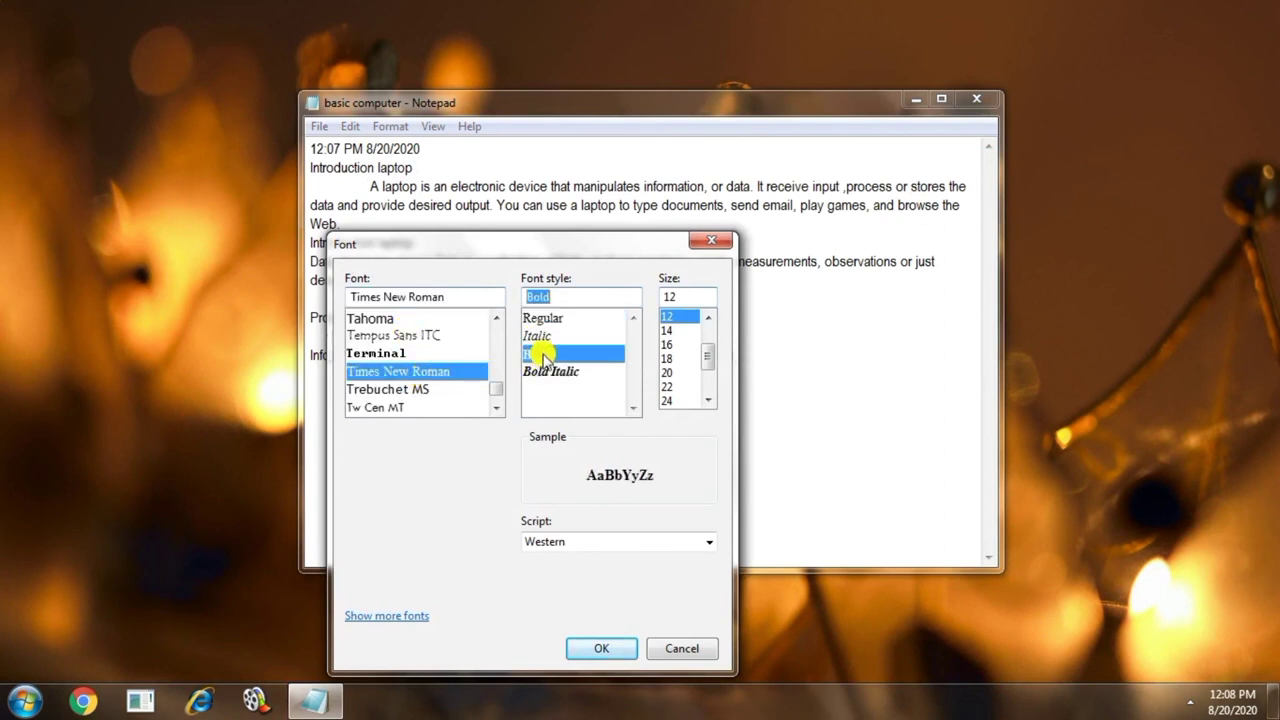
{"action": "left_click", "coordinate": [670, 359]}
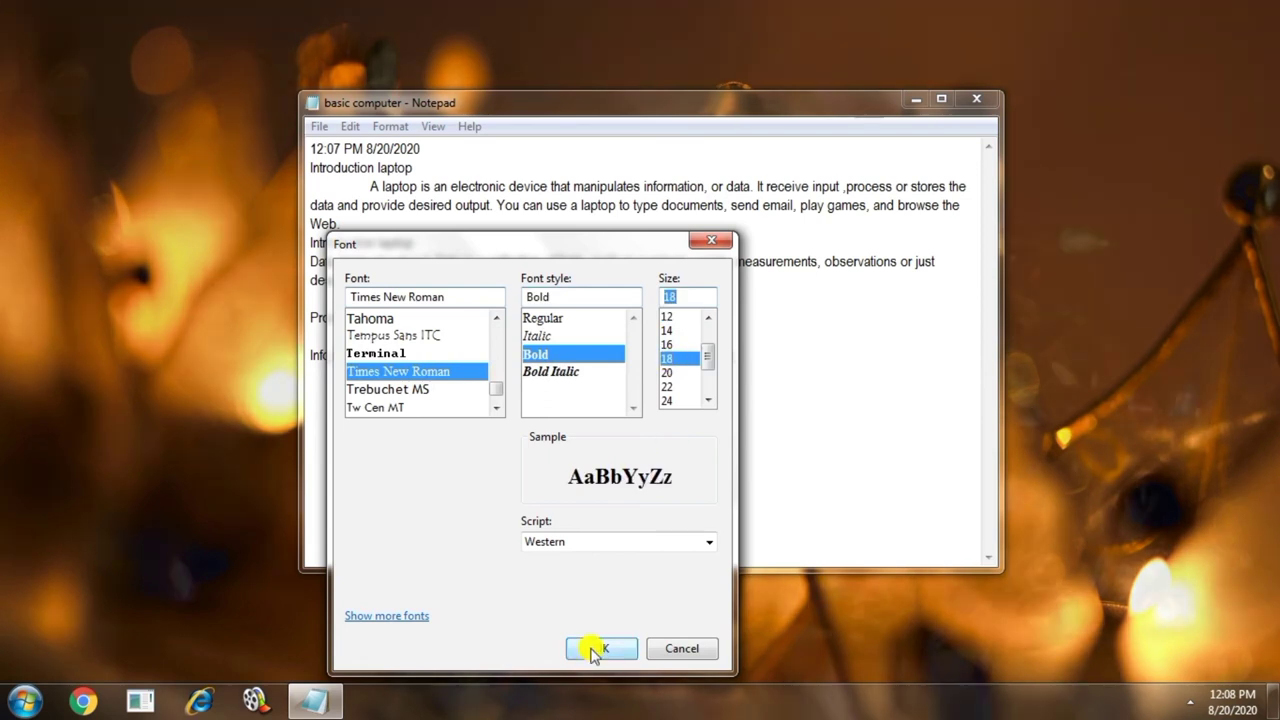
{"action": "left_click", "coordinate": [597, 650]}
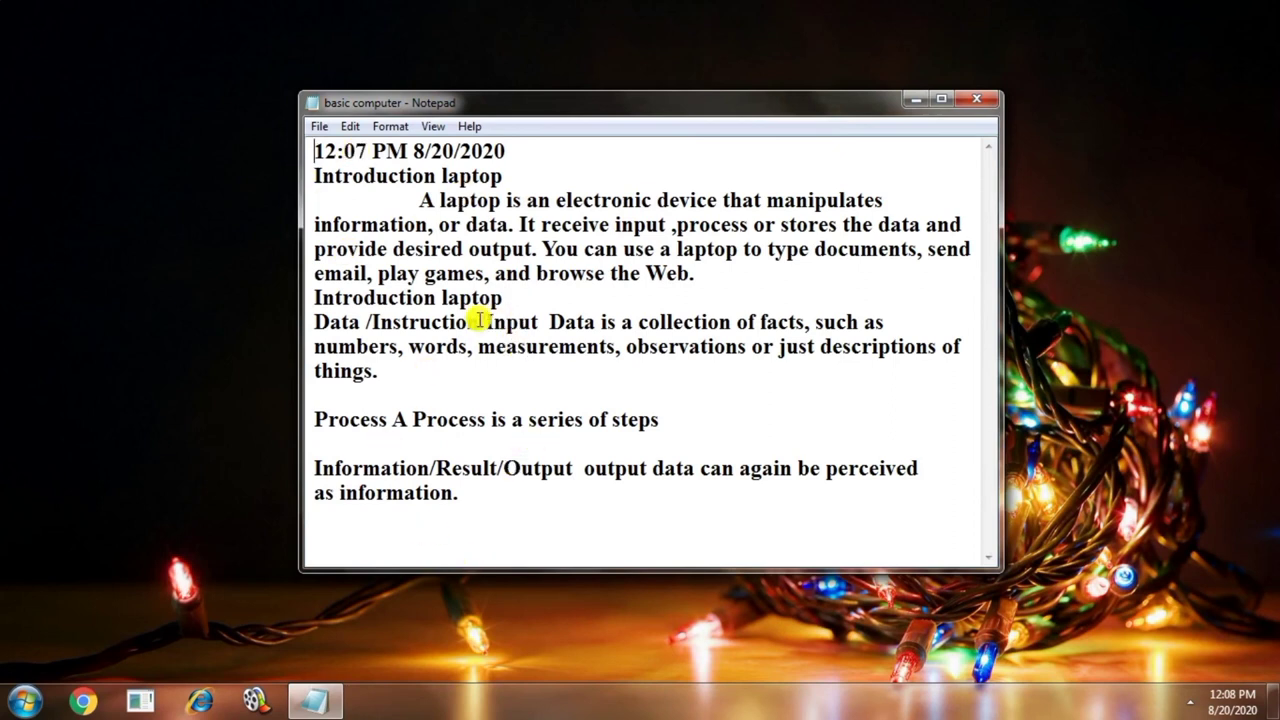
Check whether the Status Bar option is available with Word Wrap on, and view the Help commands.
{"action": "left_click", "coordinate": [389, 128]}
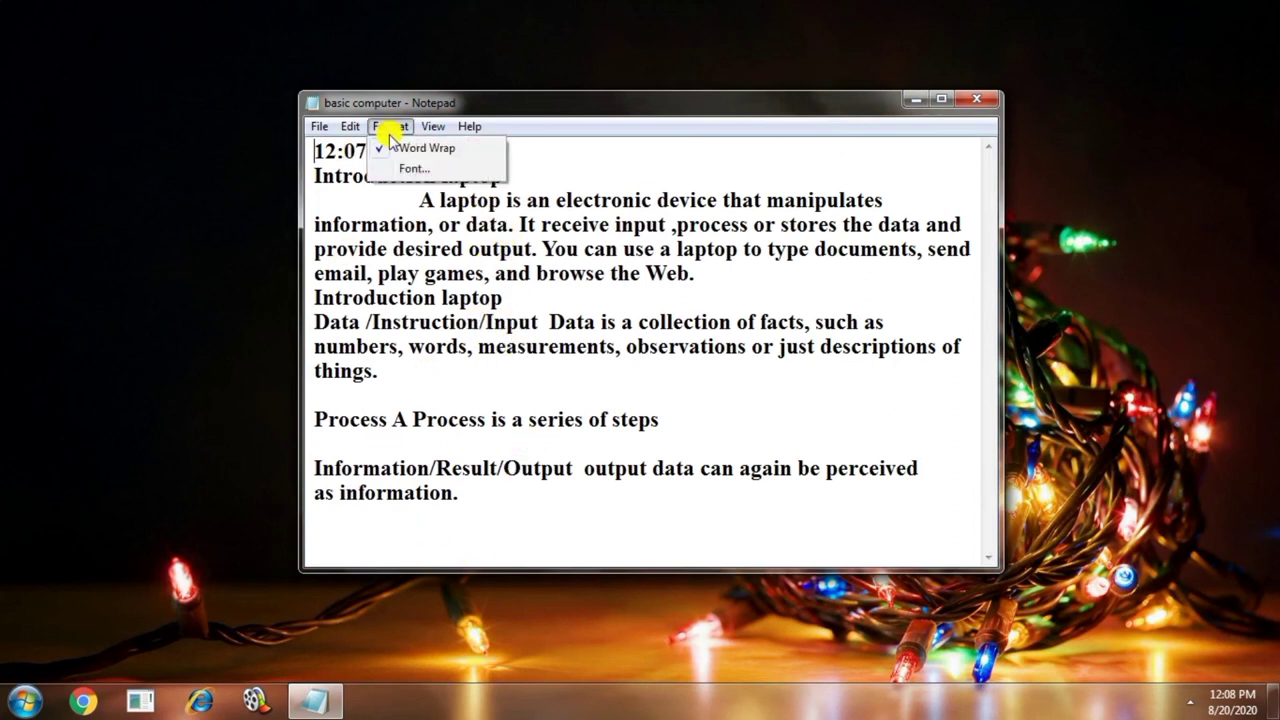
{"action": "left_click", "coordinate": [508, 204]}
{"action": "left_click", "coordinate": [440, 127]}
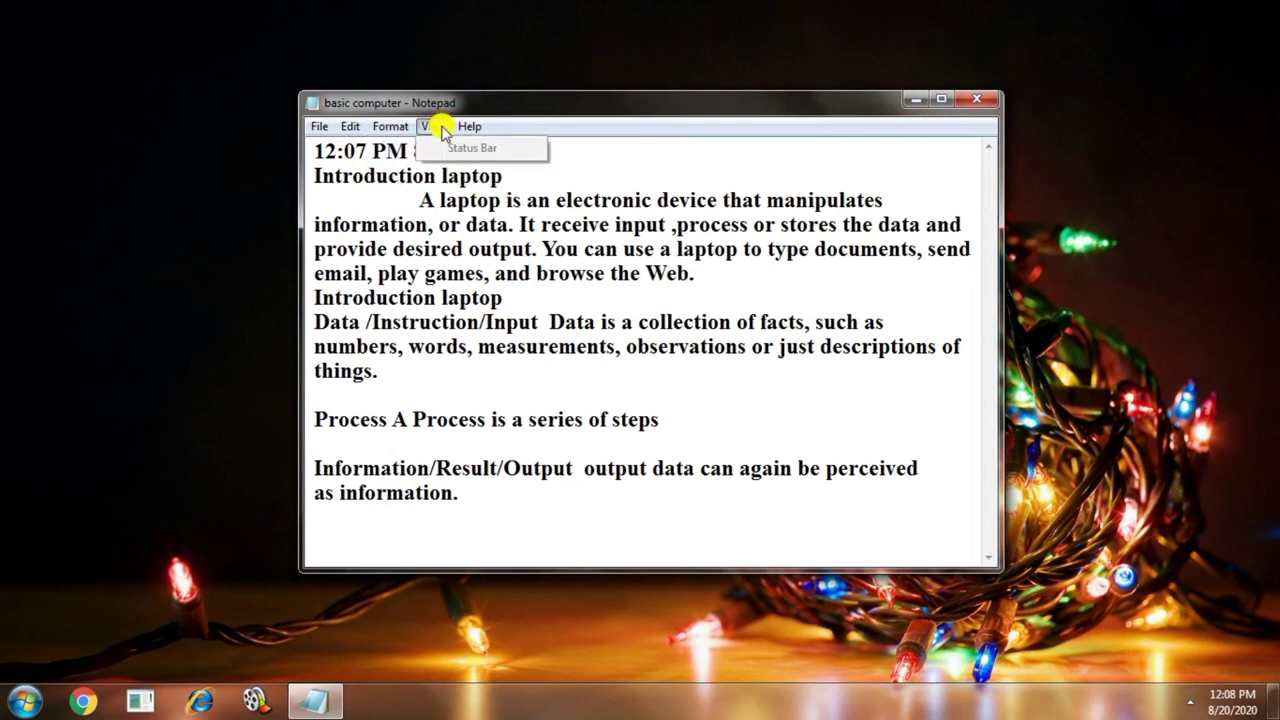
{"action": "left_click", "coordinate": [437, 127]}
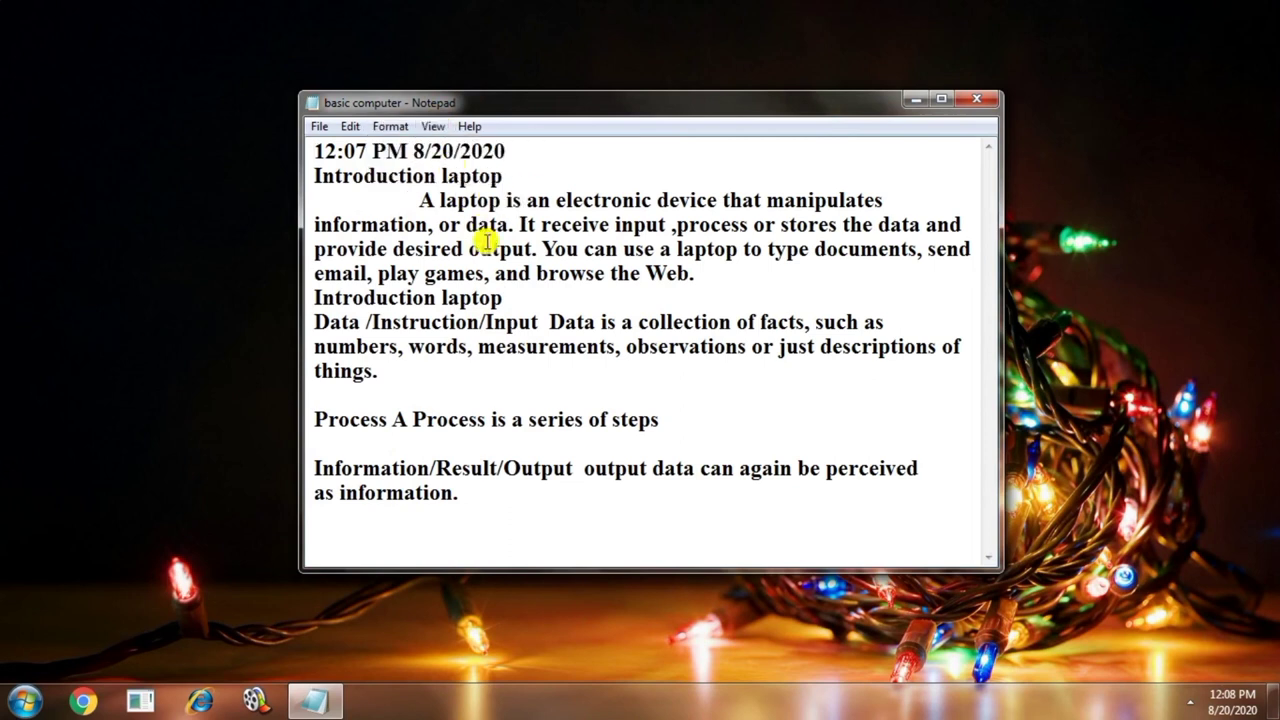
{"action": "left_click", "coordinate": [434, 128]}
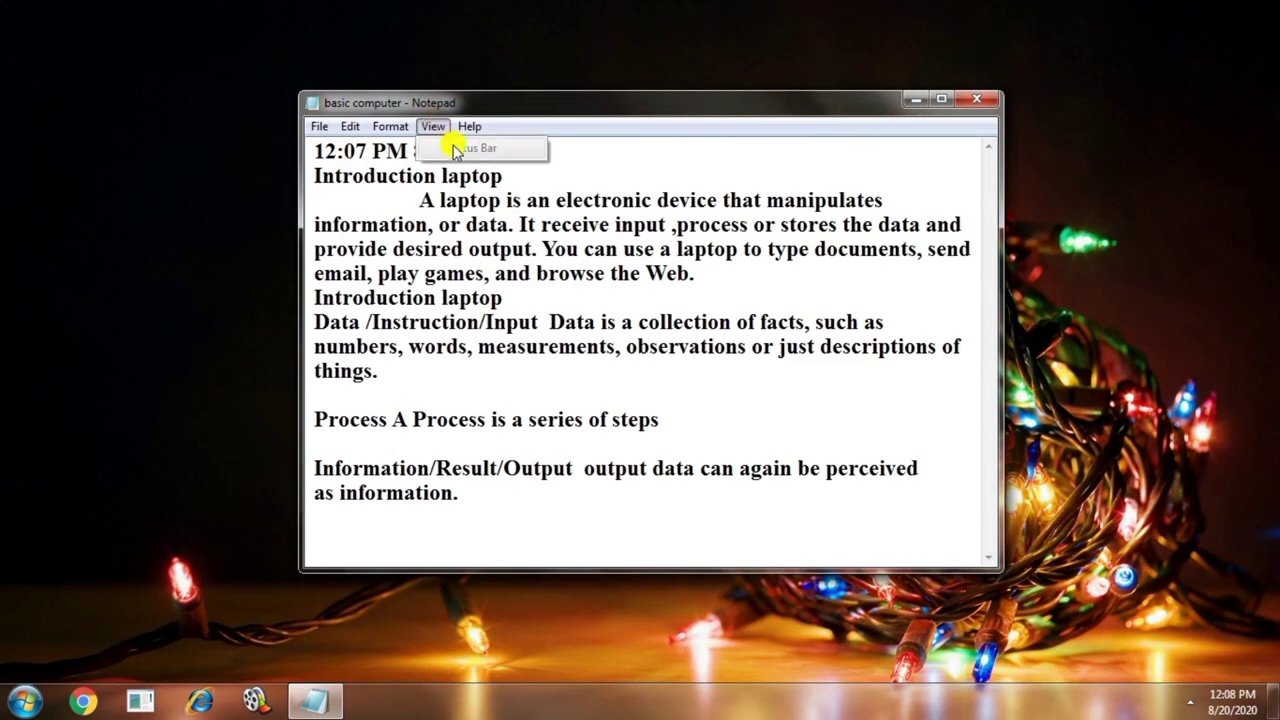
{"action": "mouse_move", "coordinate": [468, 126]}
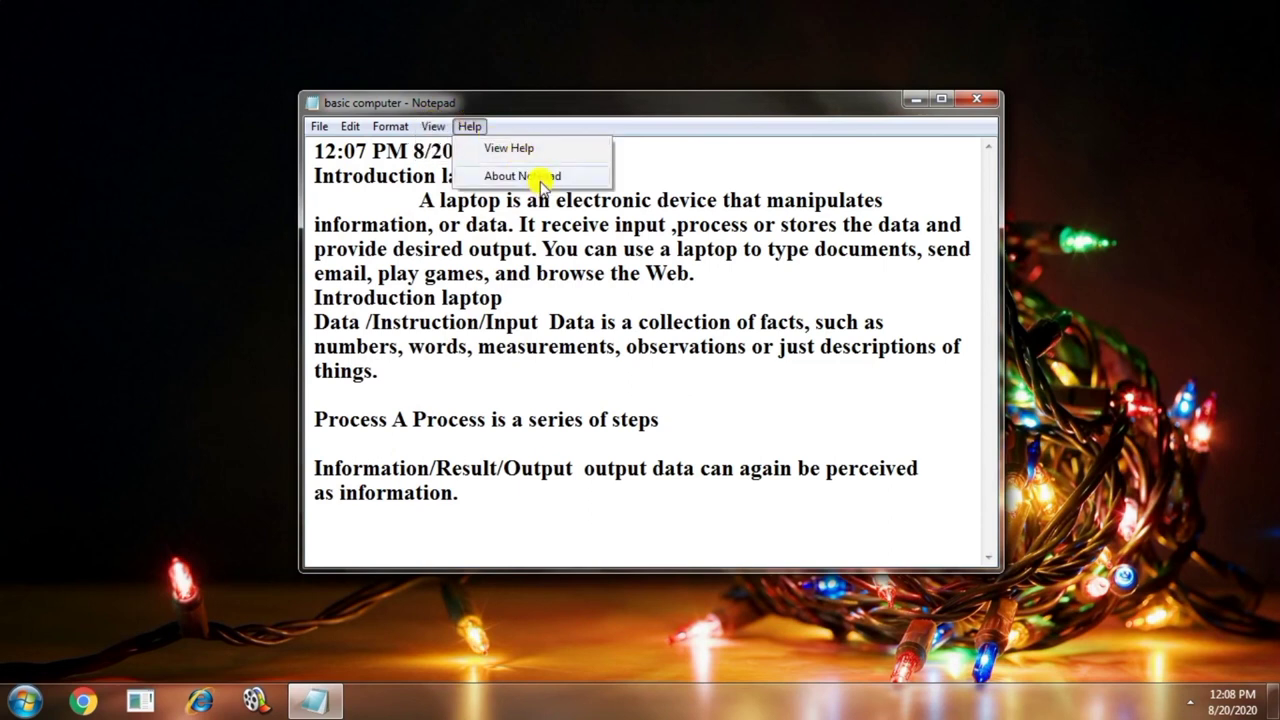
{"action": "left_click", "coordinate": [429, 151]}
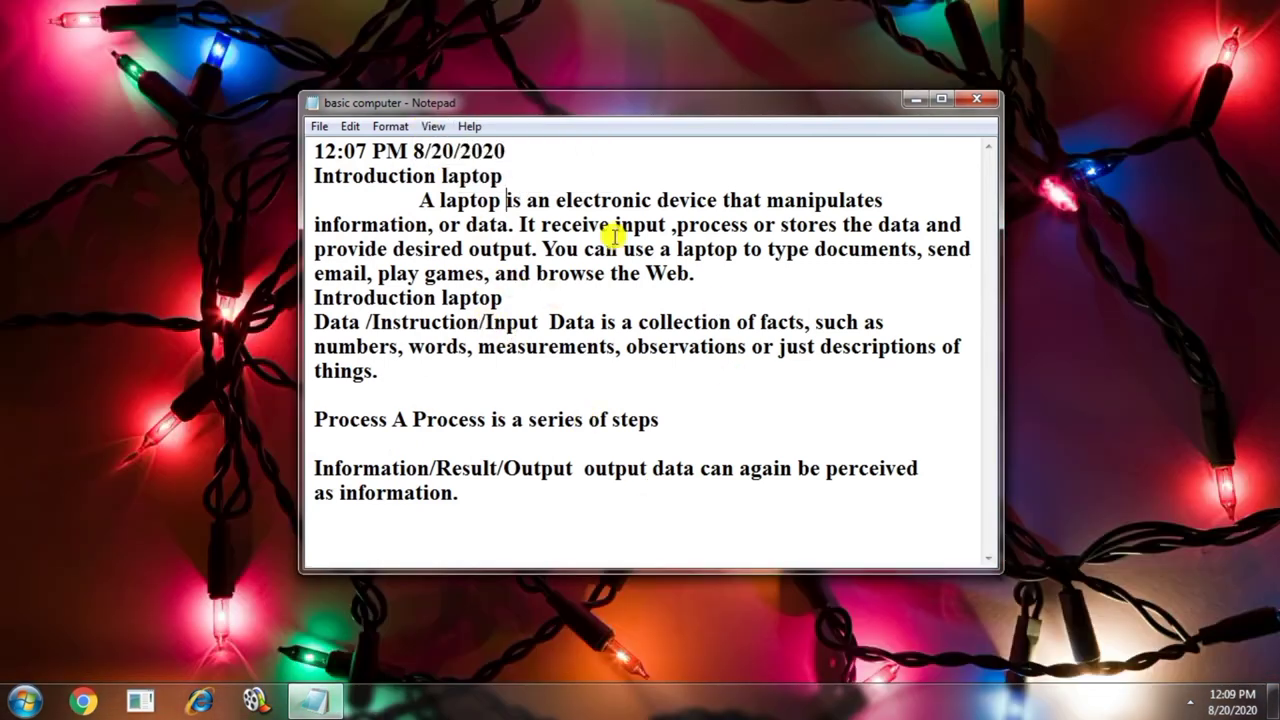
{"action": "left_click_drag", "start_coordinate": [536, 278], "coordinate": [343, 203]}
{"action": "left_click", "coordinate": [432, 126]}
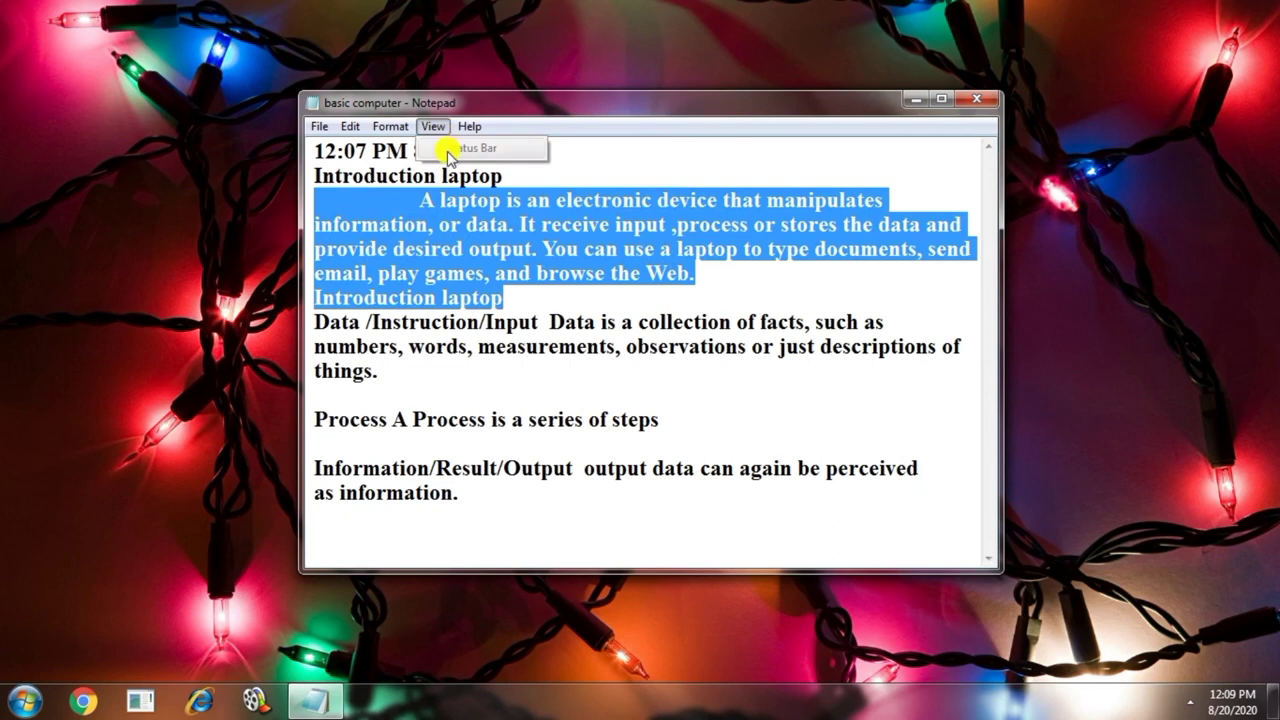
{"action": "left_click", "coordinate": [476, 274]}
{"action": "left_click", "coordinate": [630, 366]}
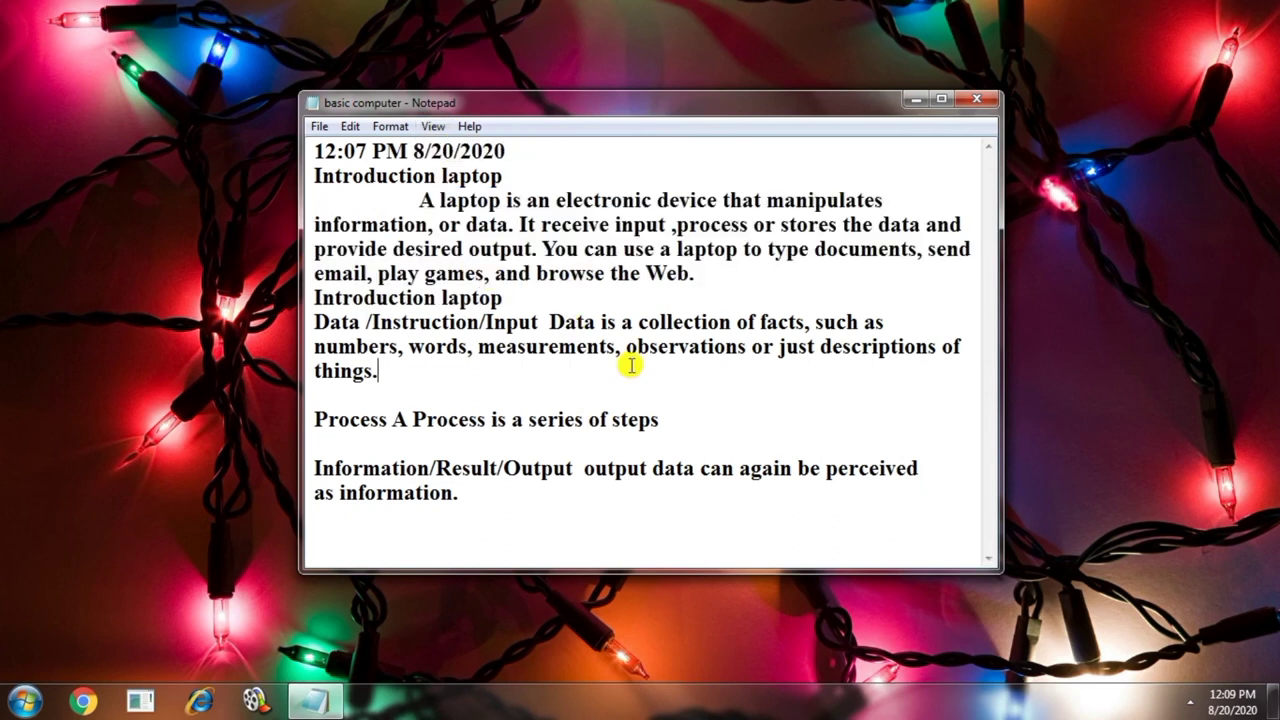
Maximize the document window and restore it to its previous size.
{"action": "left_click", "coordinate": [941, 99]}
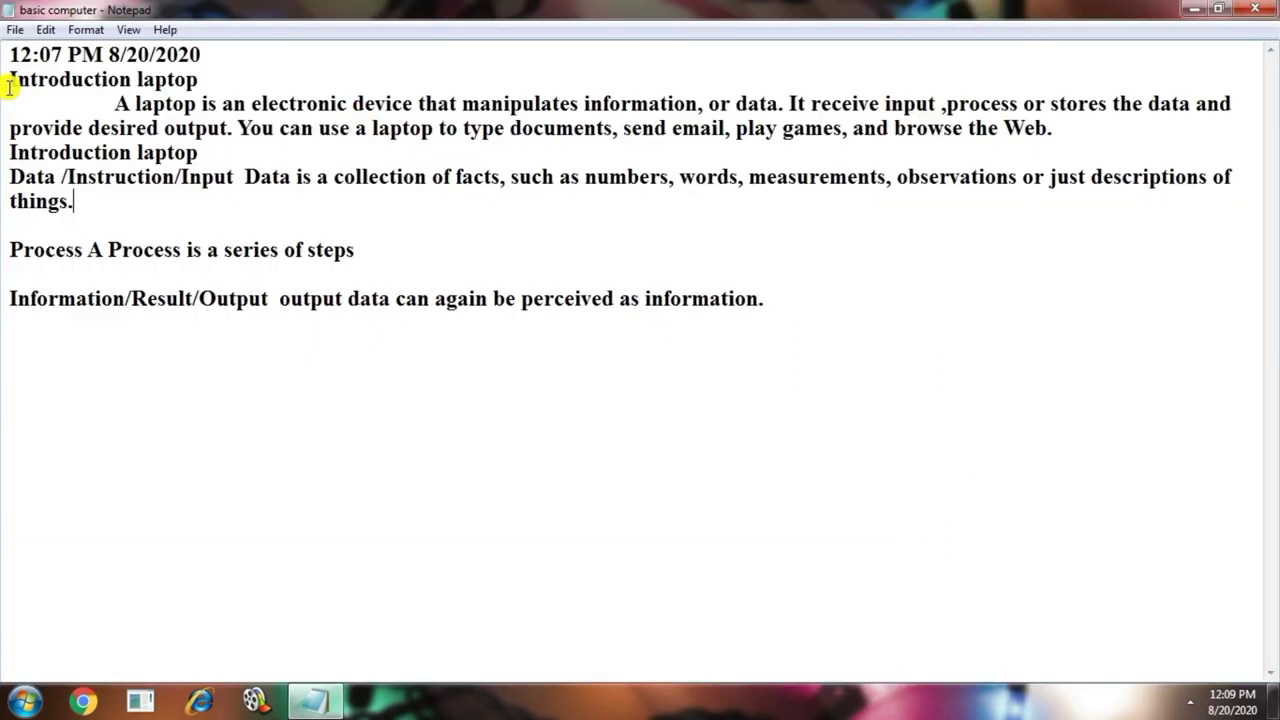
{"action": "left_click", "coordinate": [1227, 12]}
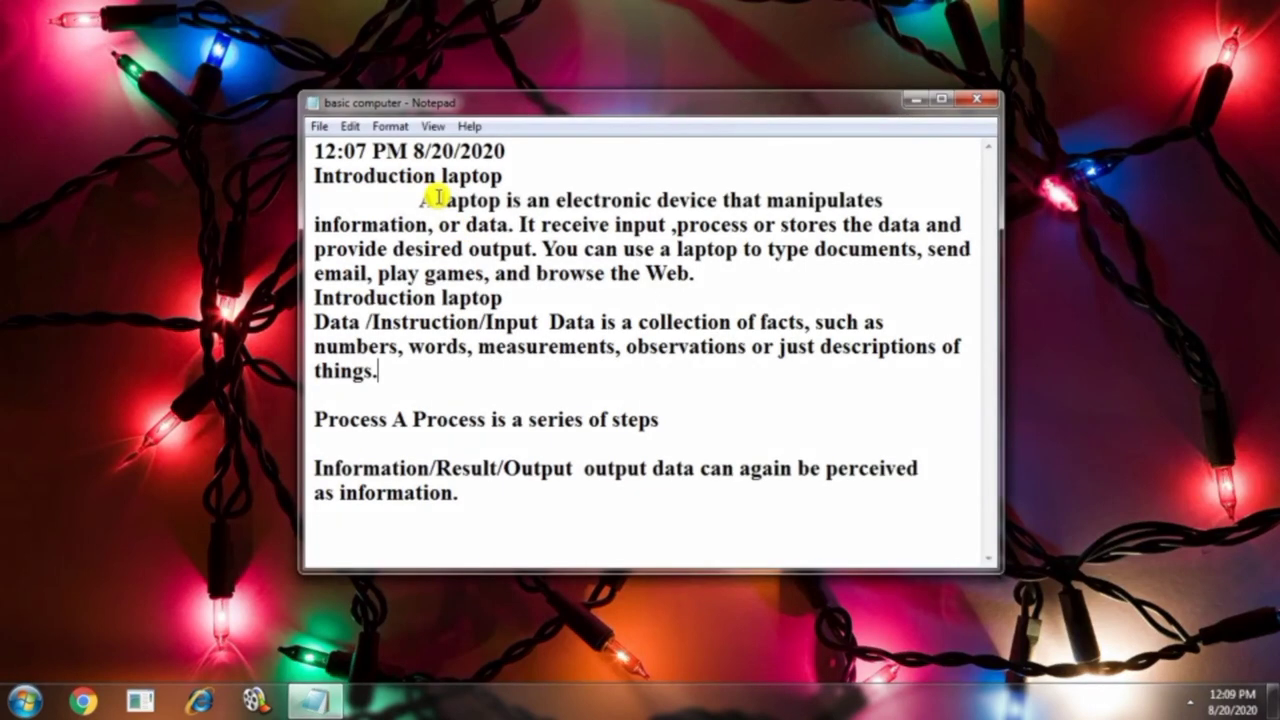